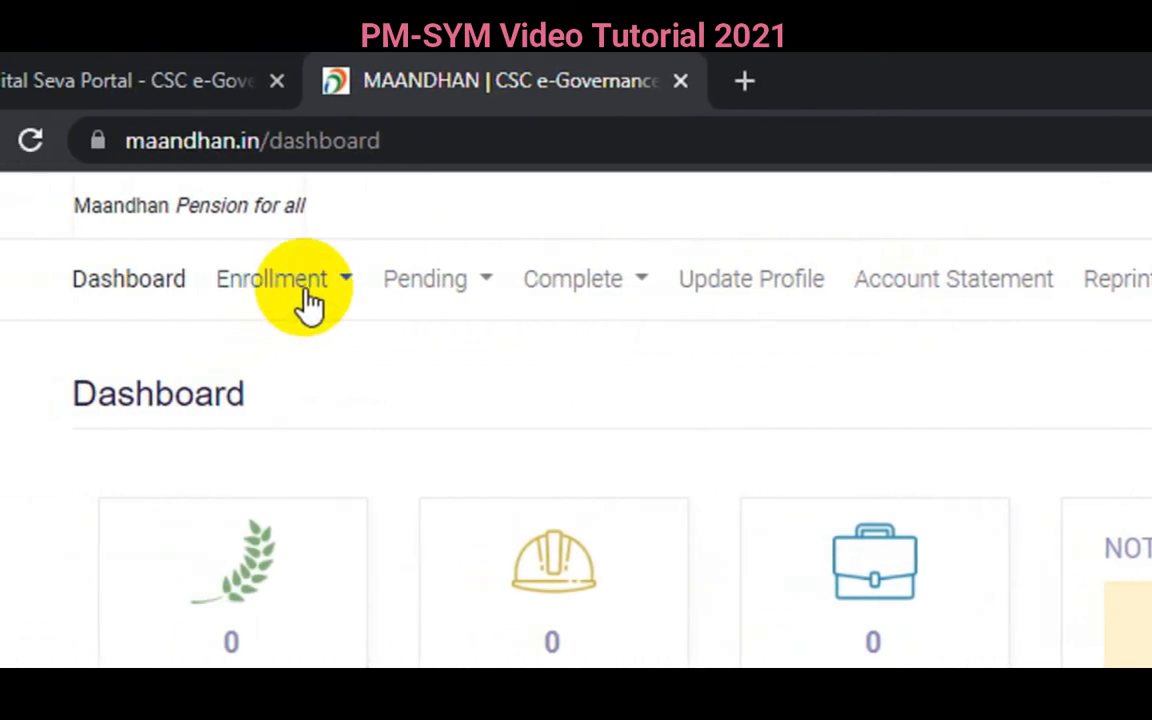
- Start a Pradhan Mantri Shram Yogi Maandhan Yojana enrollment from the Enrollment menu
left_click(305, 302)
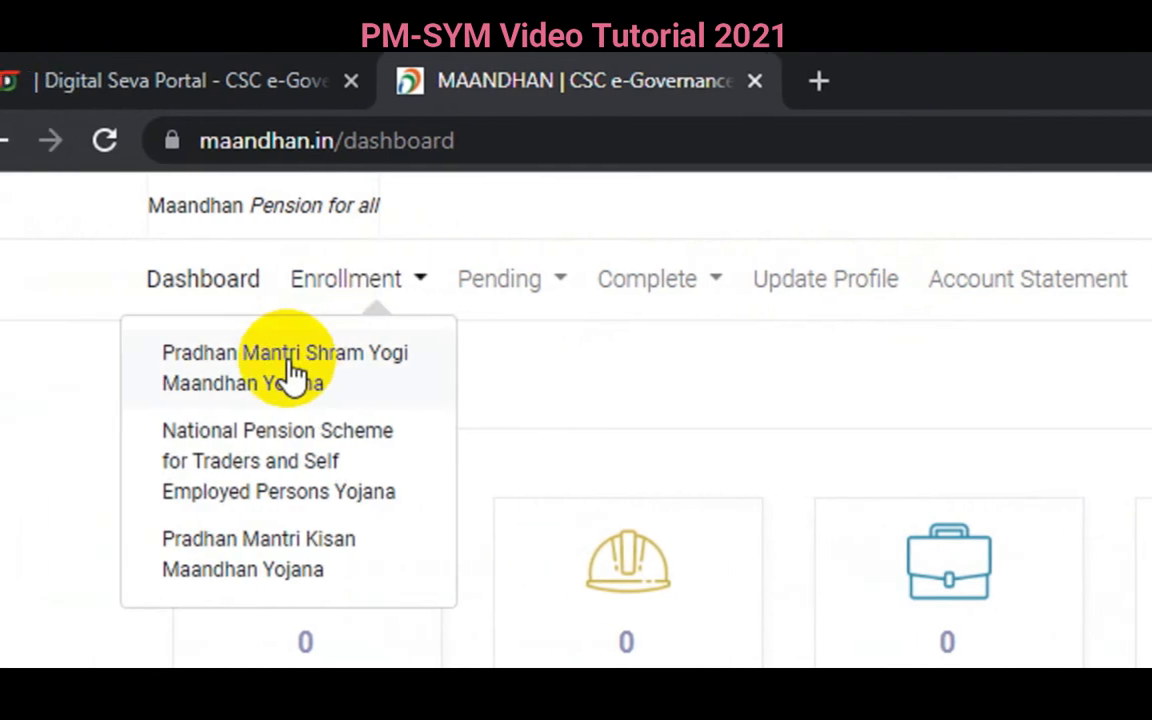
left_click(293, 375)
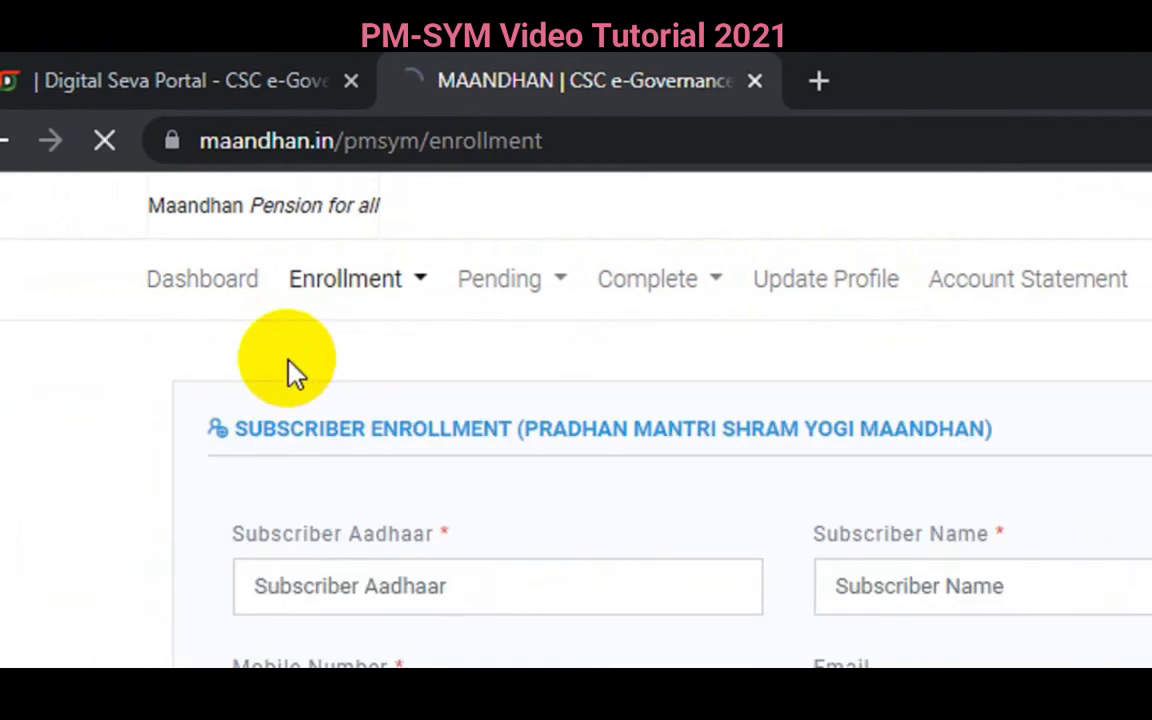
left_click(302, 591)
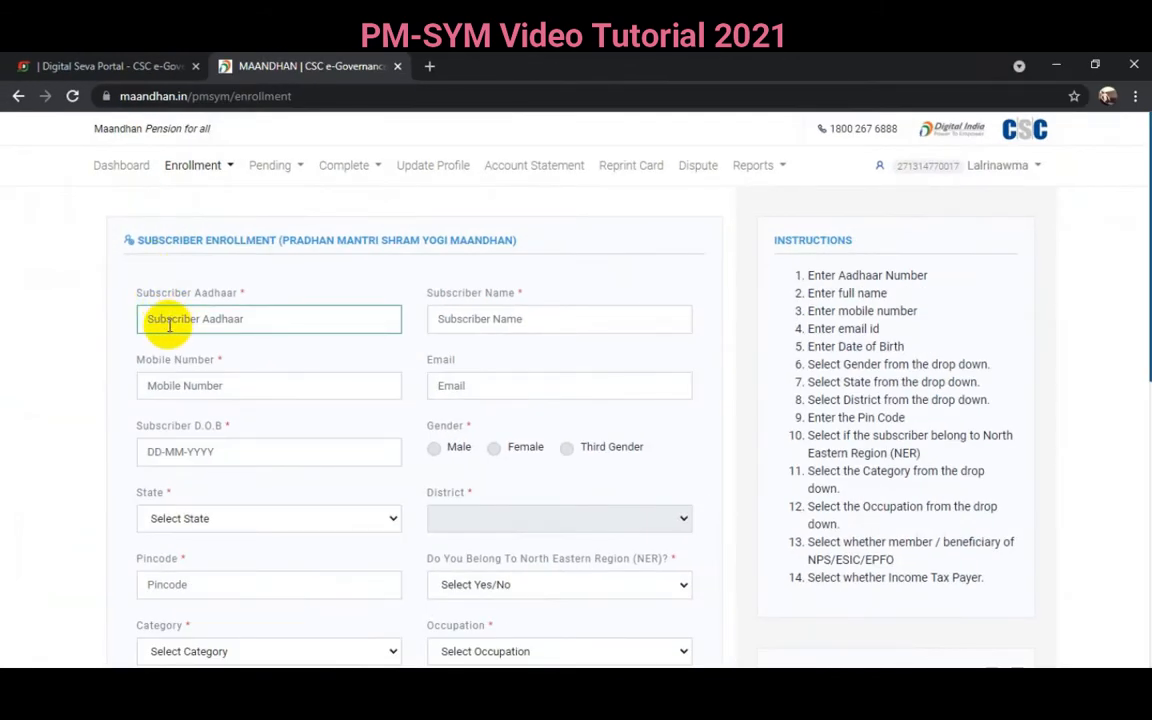
scroll(165, 310, "down", 1)
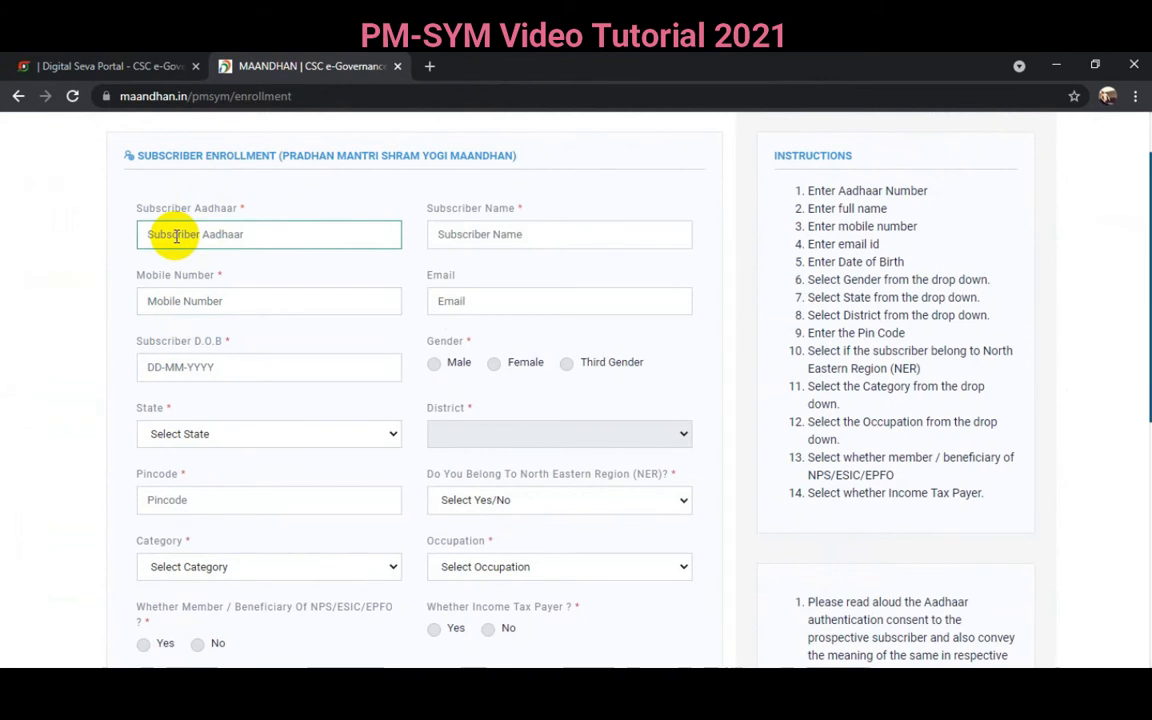
- Enter the subscriber's Aadhaar number and full name
left_click(176, 237)
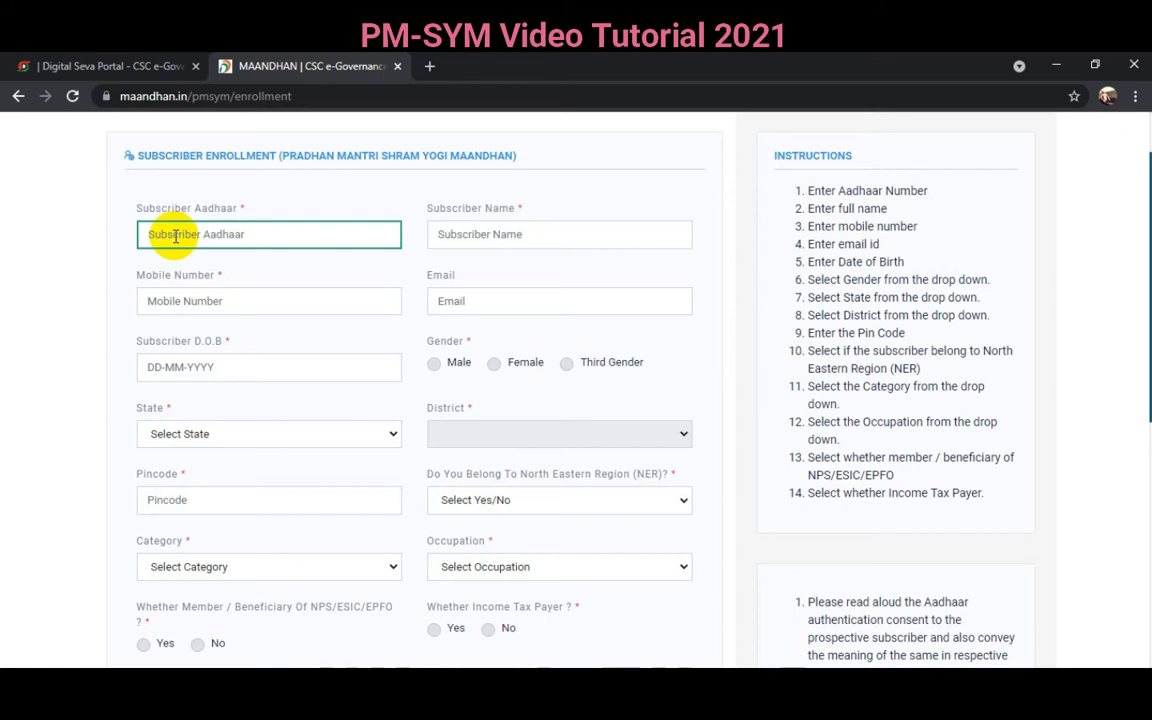
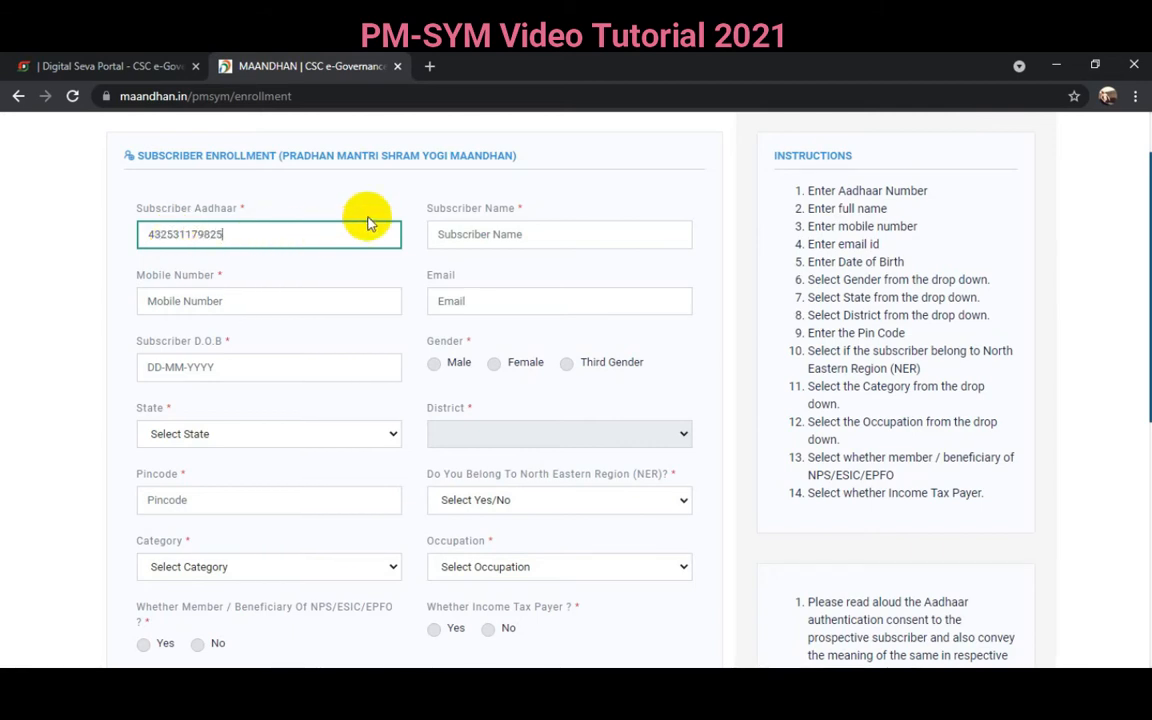
left_click(468, 234)
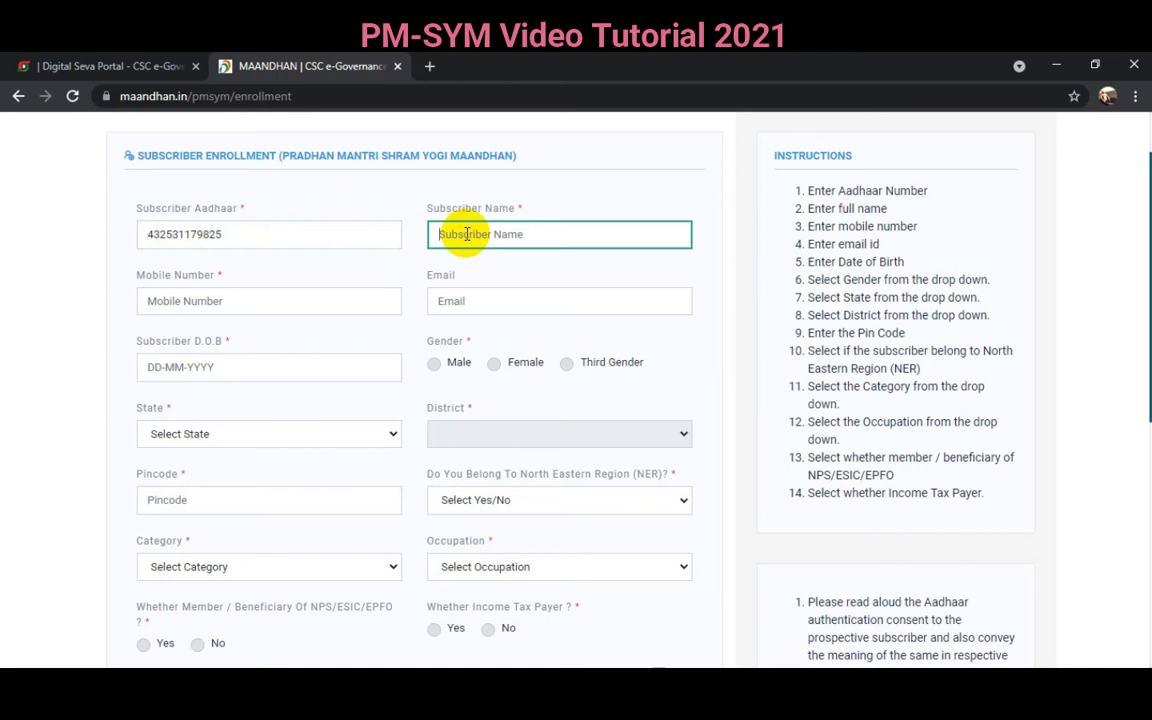
left_click(246, 300)
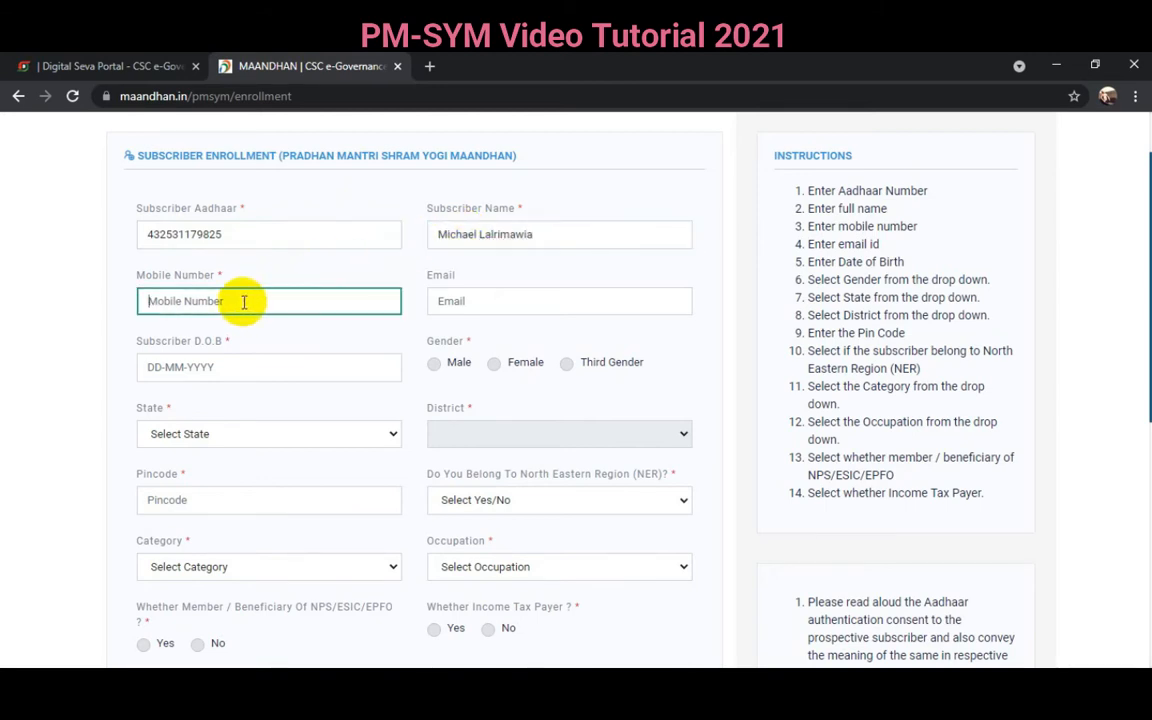
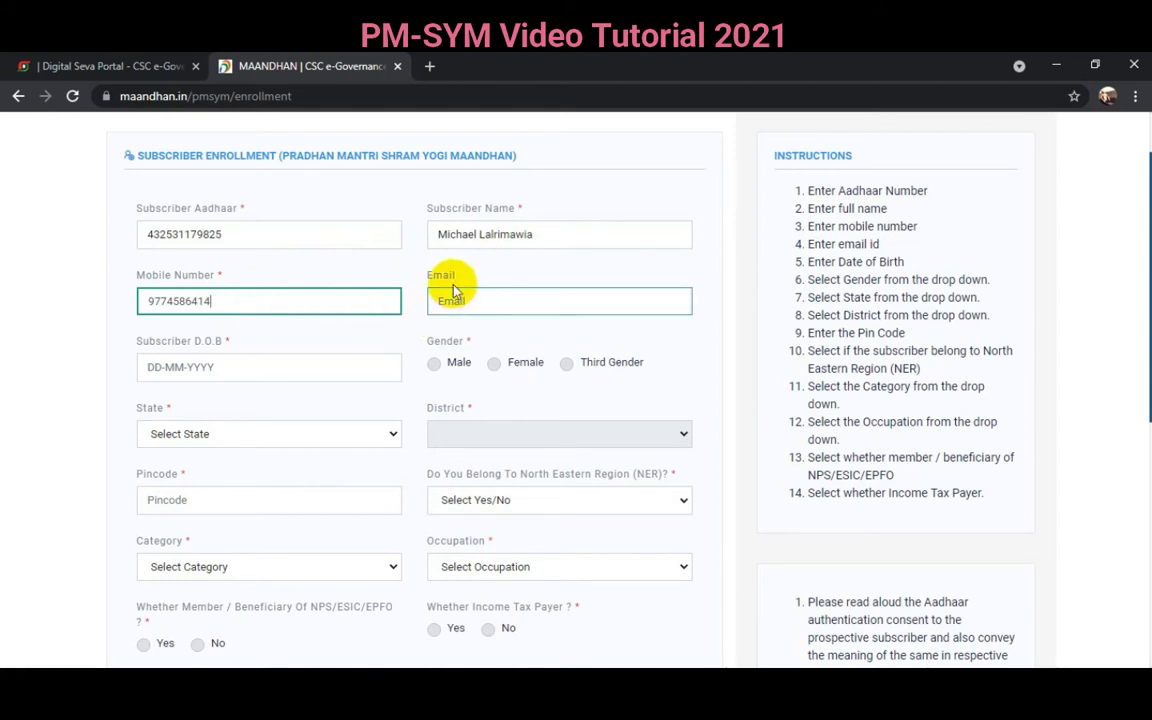
- Enter the subscriber's mobile number and pick 01-12-1988 as the date of birth
left_click(197, 369)
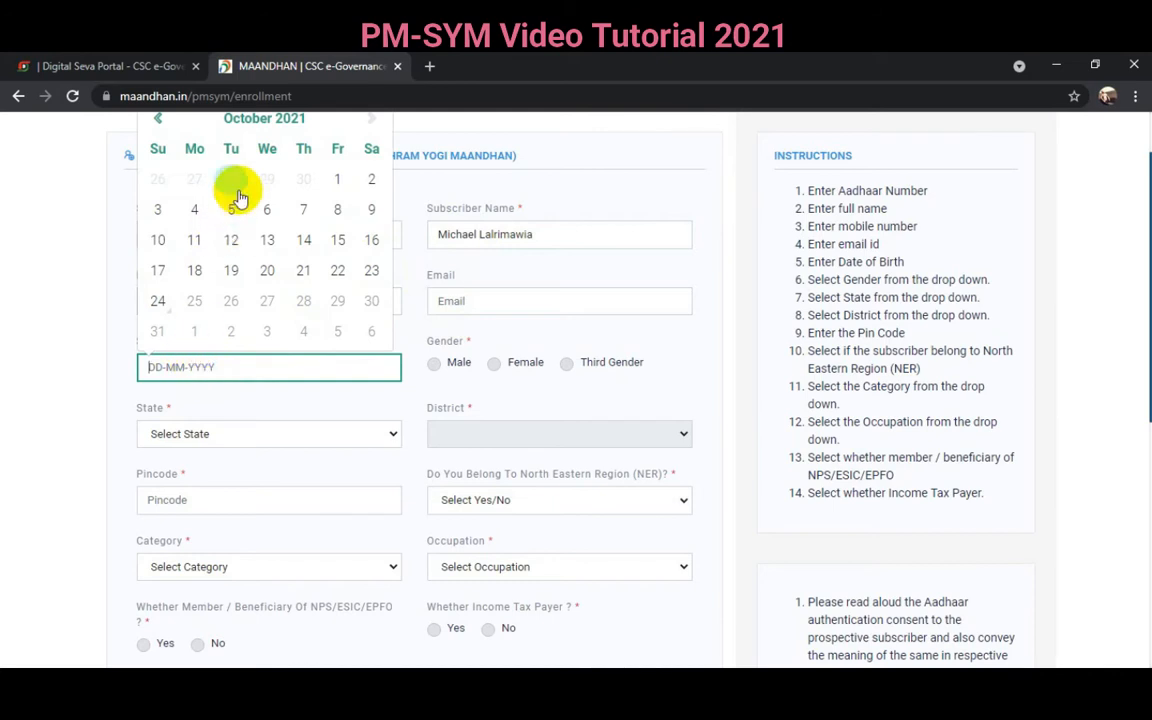
left_click(265, 119)
left_click(264, 171)
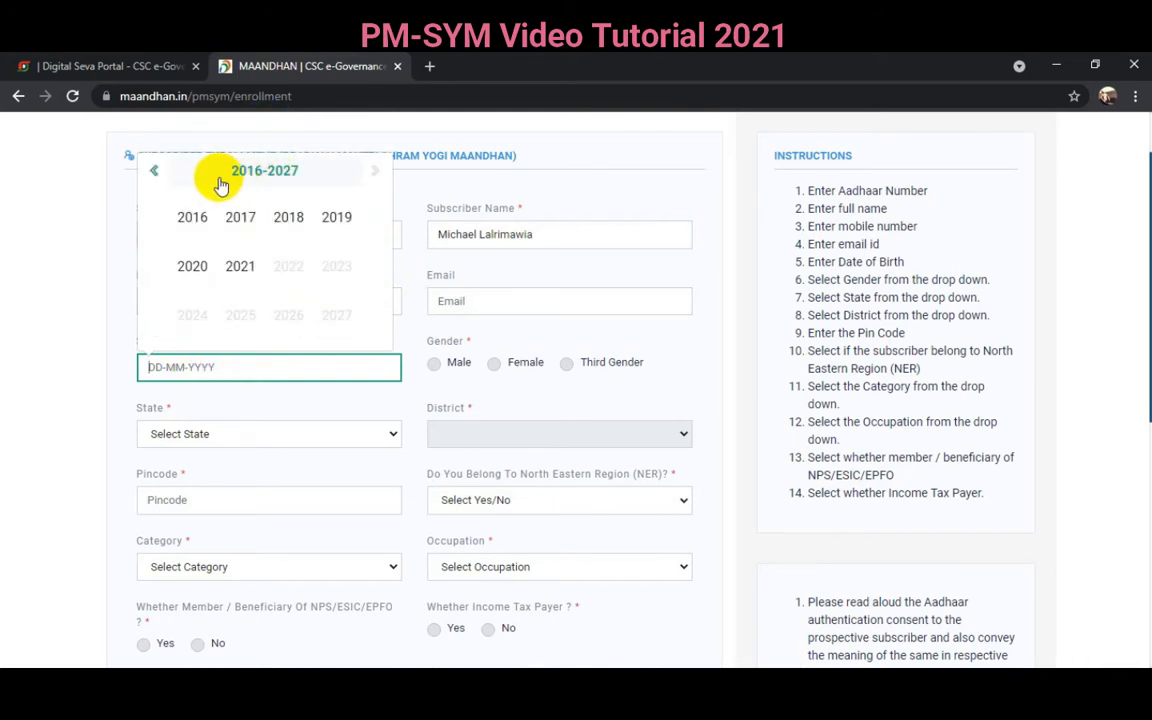
left_click(158, 176)
left_click(156, 176)
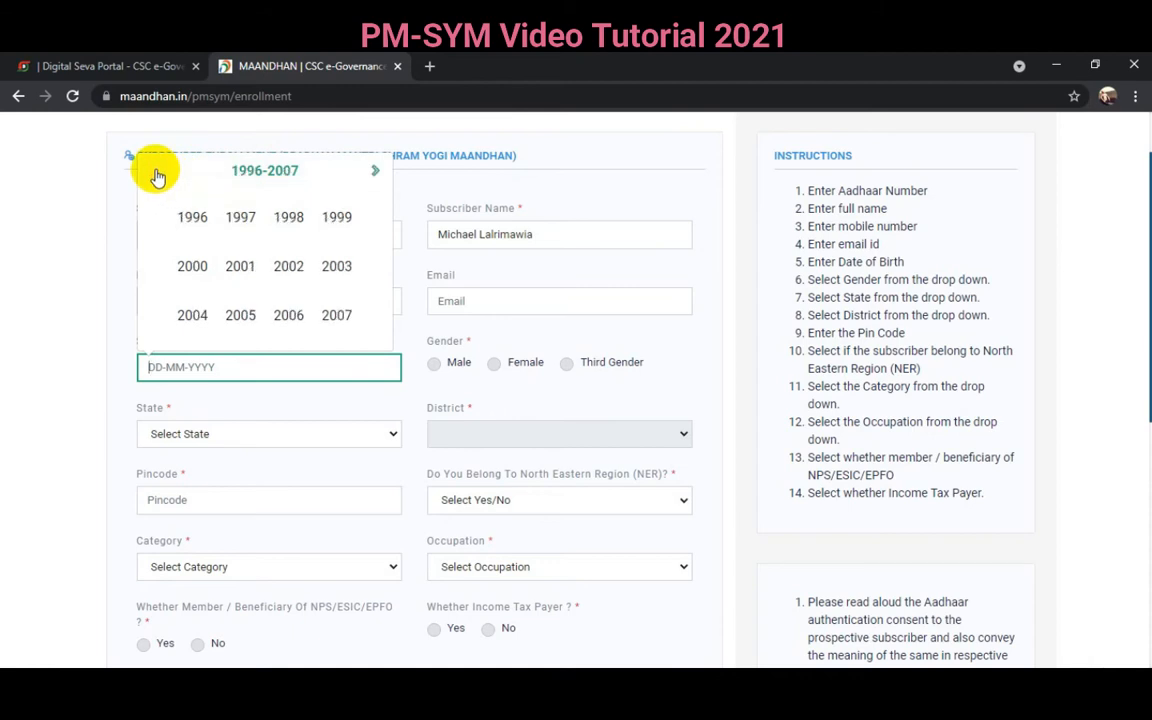
left_click(158, 176)
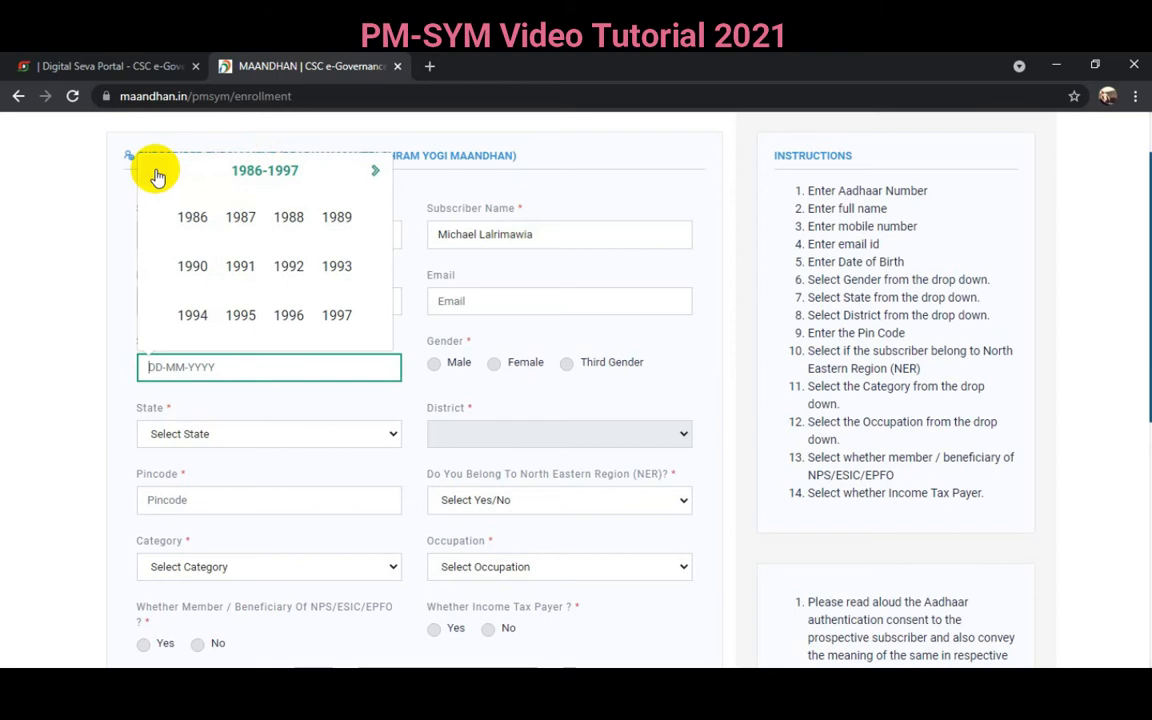
left_click(288, 218)
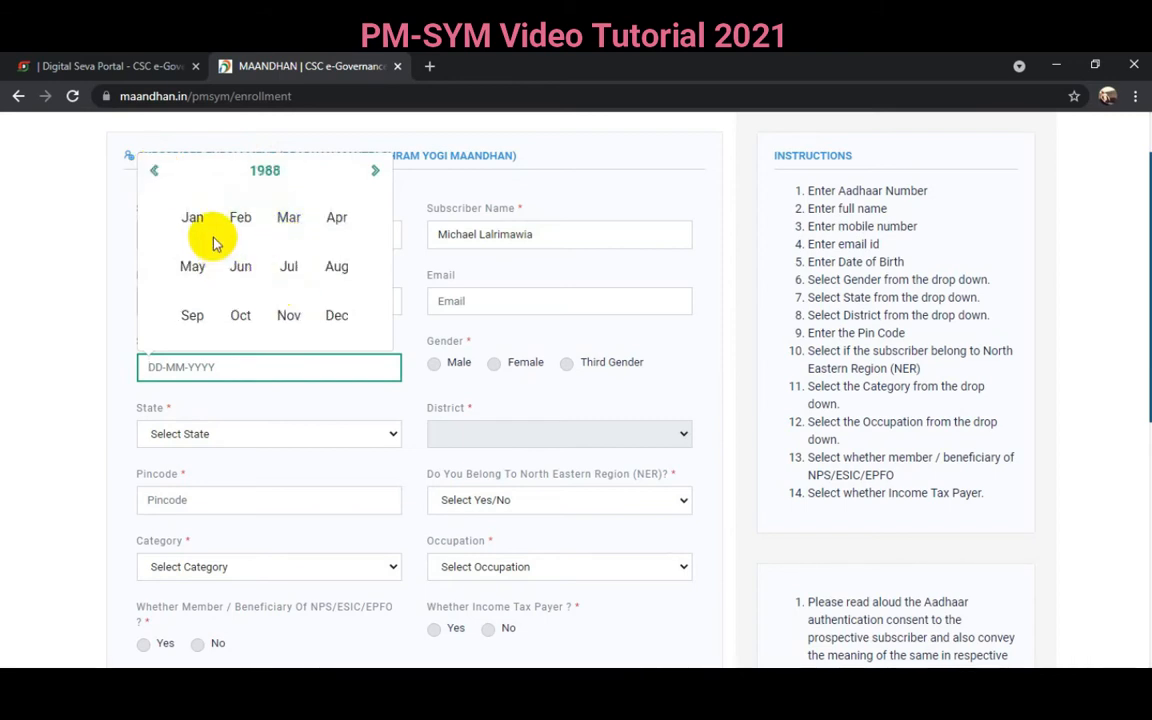
left_click(324, 318)
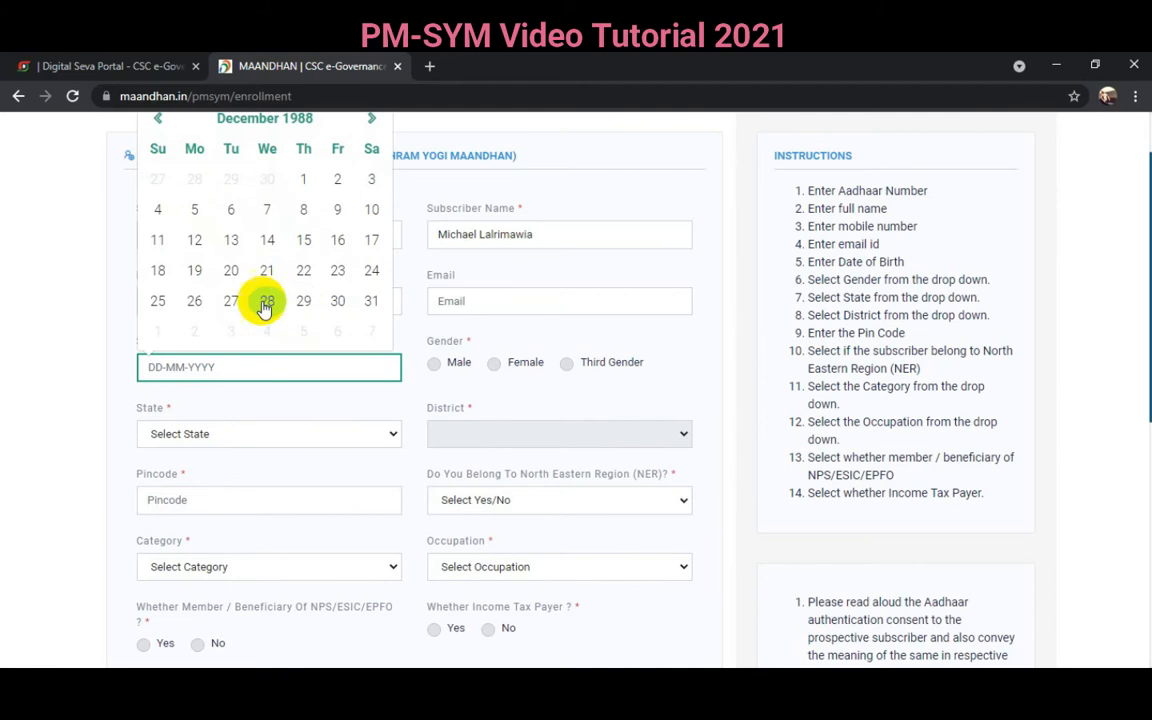
left_click(302, 180)
left_click(154, 368)
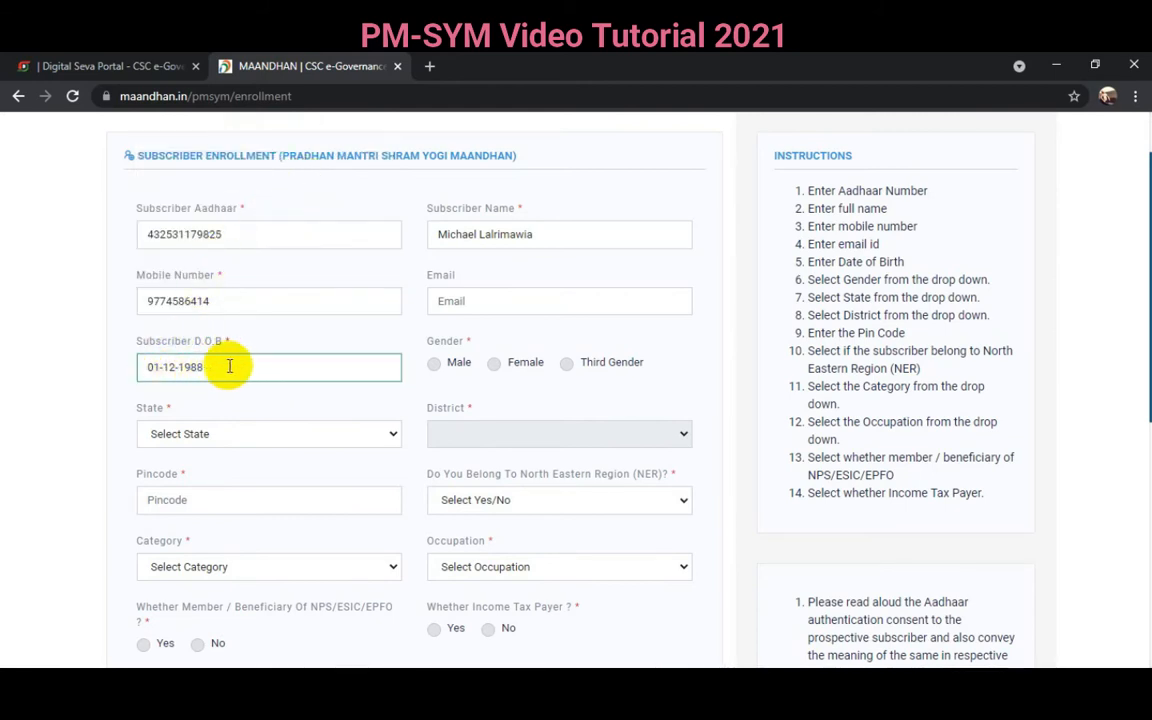
- Set gender to Male, state to Mizoram and district to AIZAWL
left_click(433, 364)
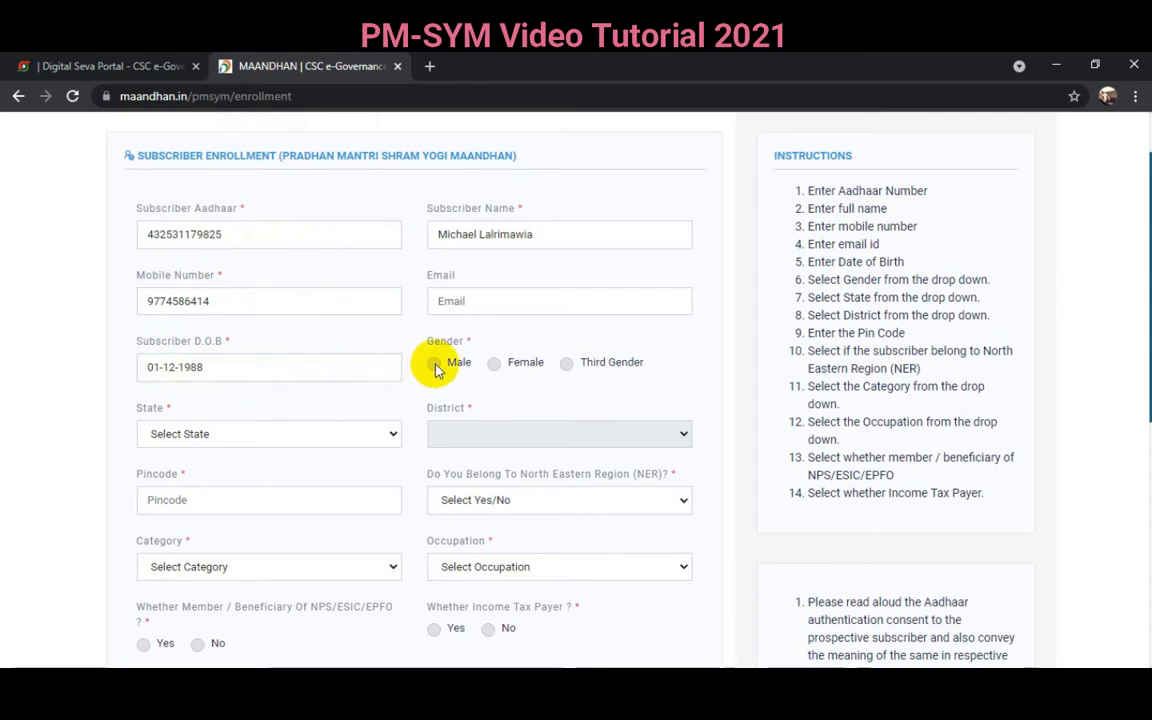
left_click(218, 438)
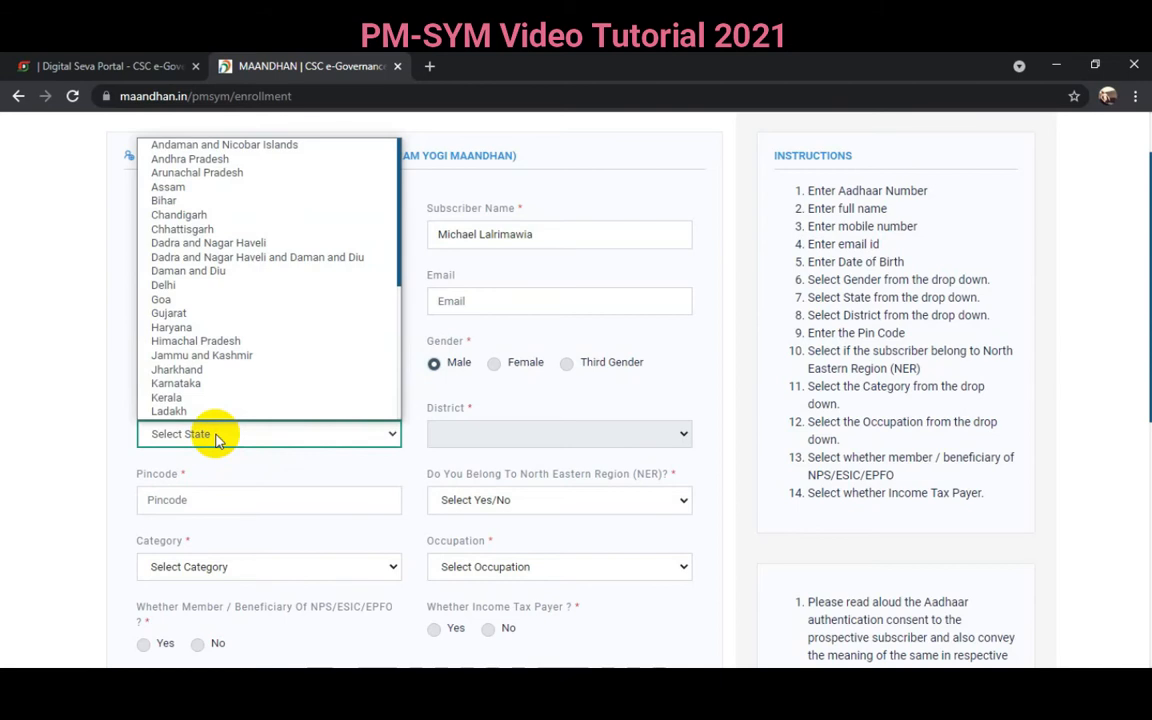
type("mi")
key("Return")
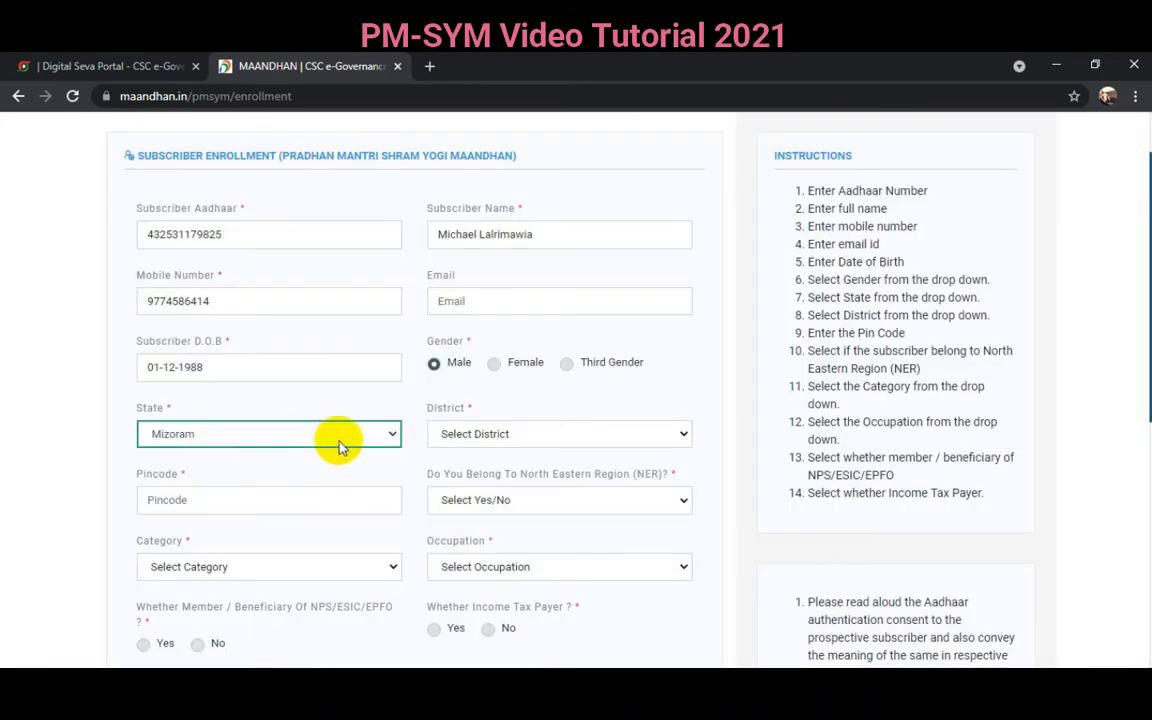
left_click(487, 436)
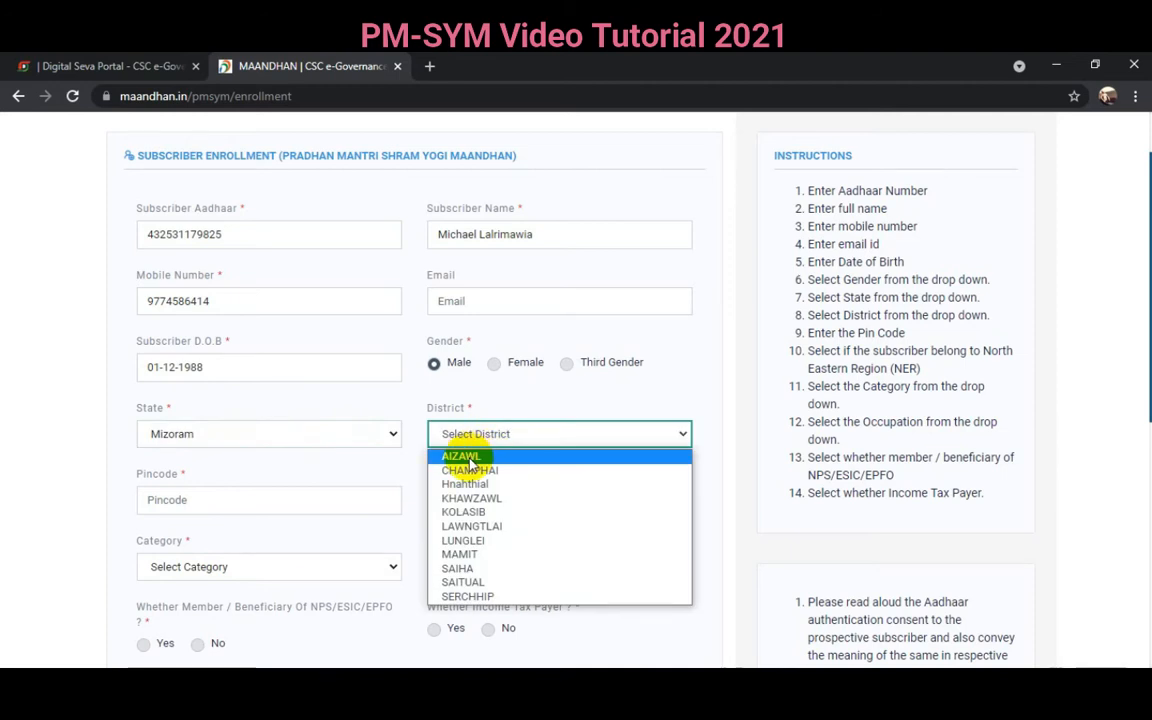
left_click(472, 457)
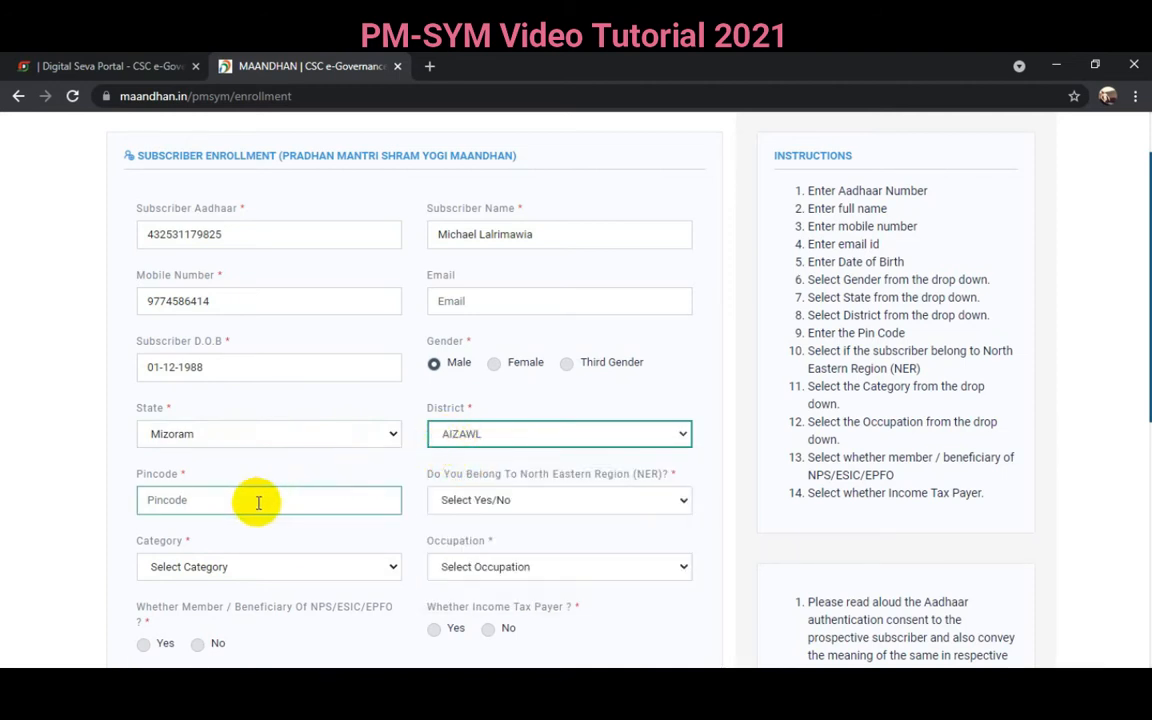
- Enter the subscriber's PIN code and answer Yes to North Eastern Region
left_click(215, 502)
type("796007")
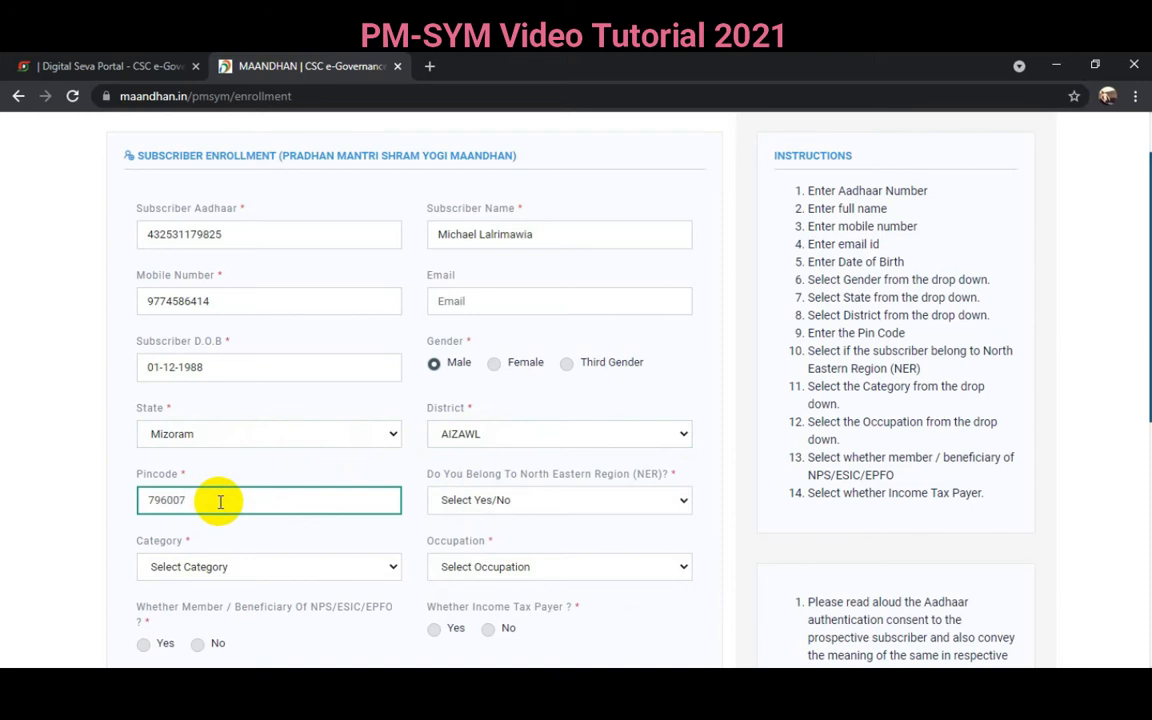
left_click(491, 510)
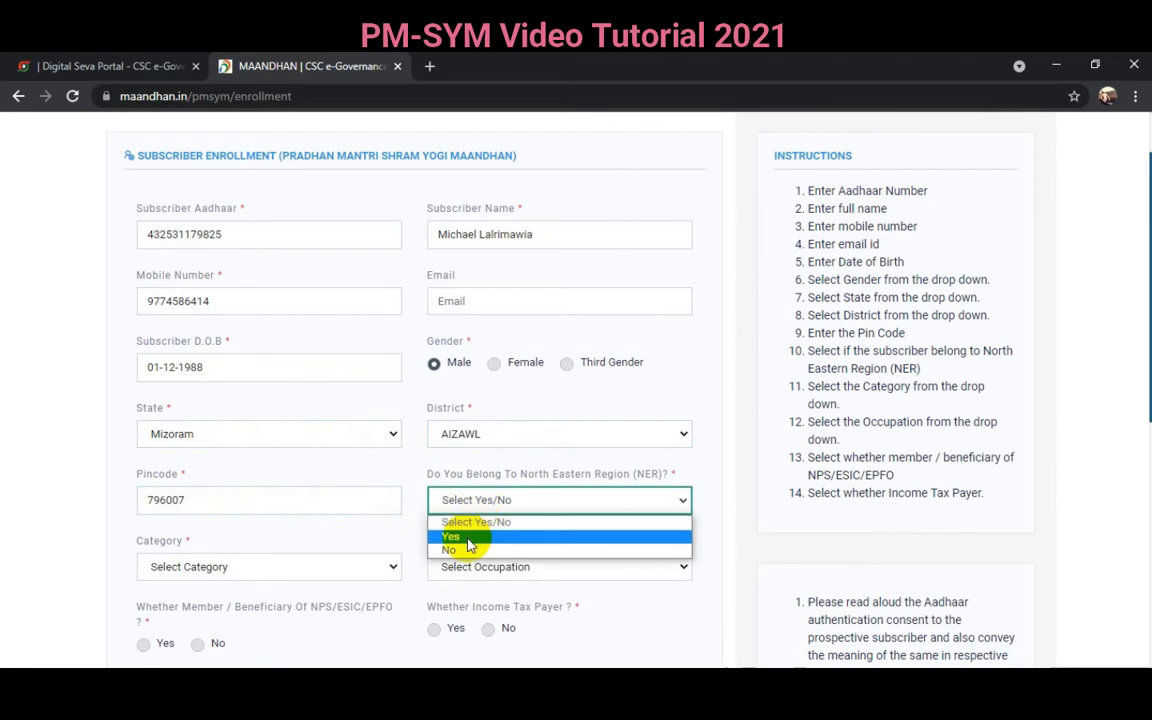
left_click(468, 545)
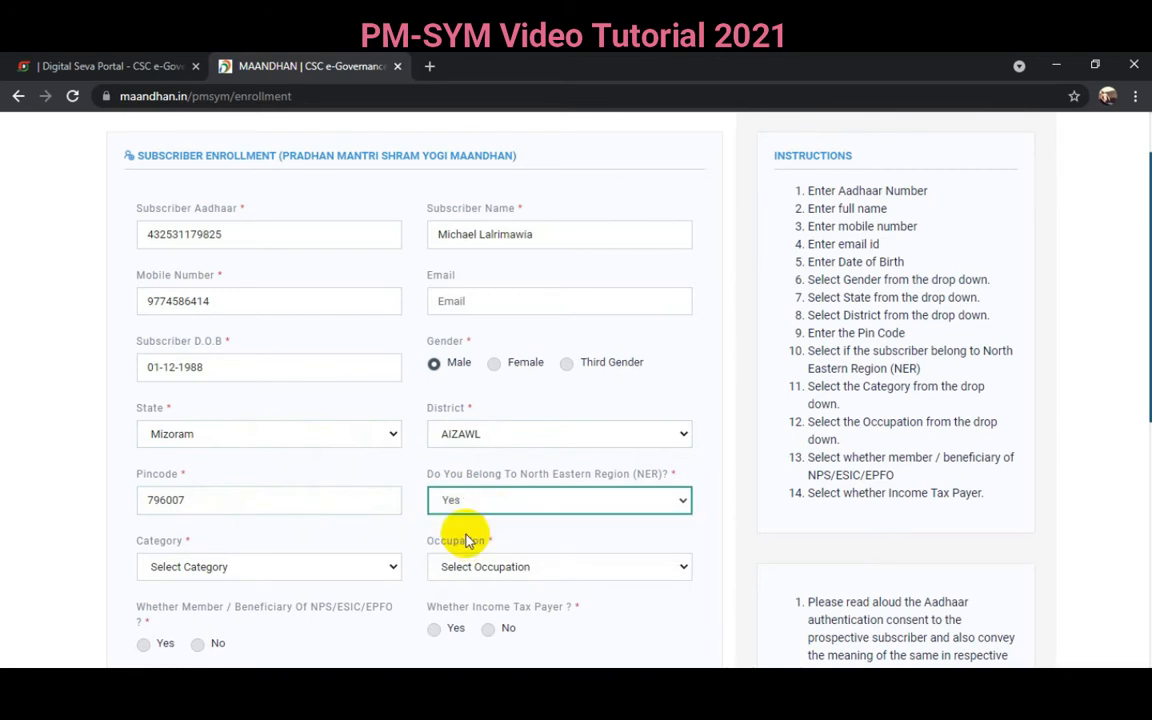
- Set category to ST and occupation to transport service driving/conducting/cleaning
scroll(391, 520, "down", 3)
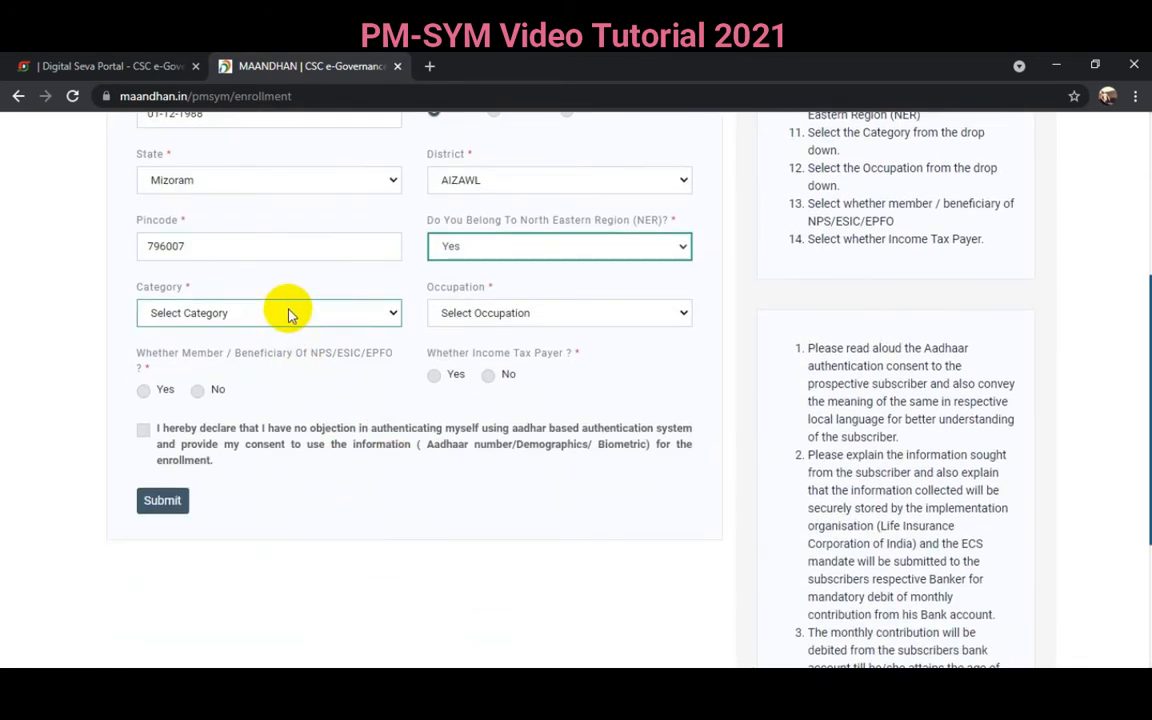
left_click(228, 316)
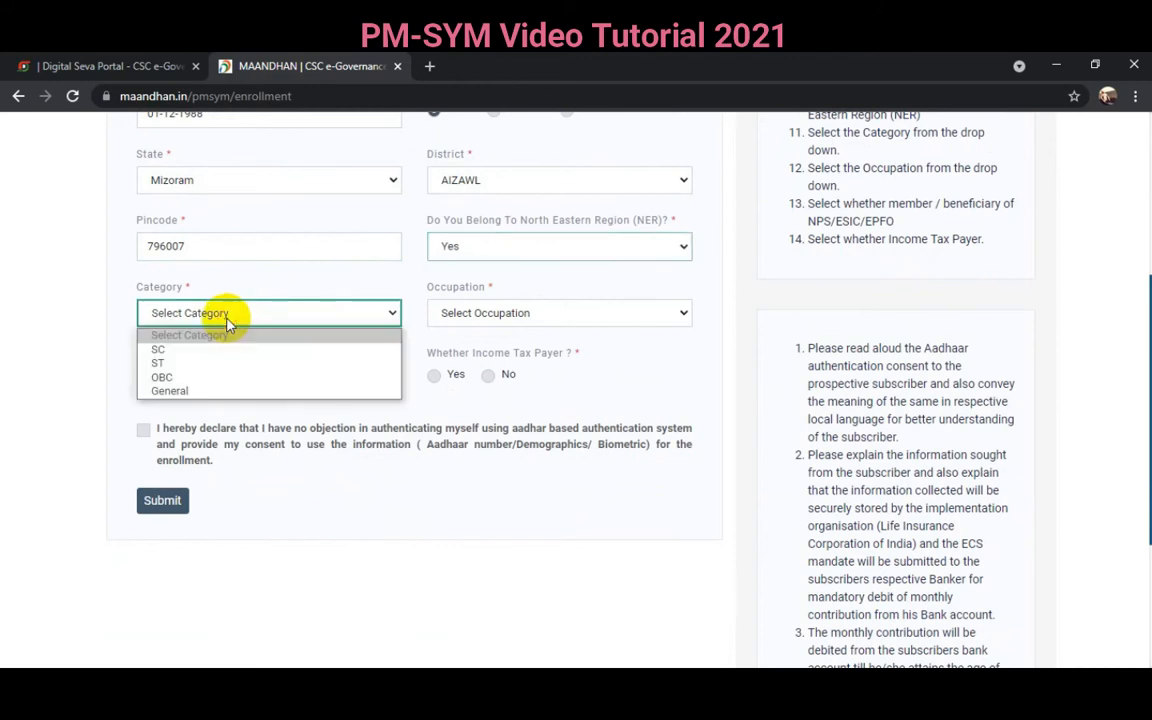
left_click(166, 366)
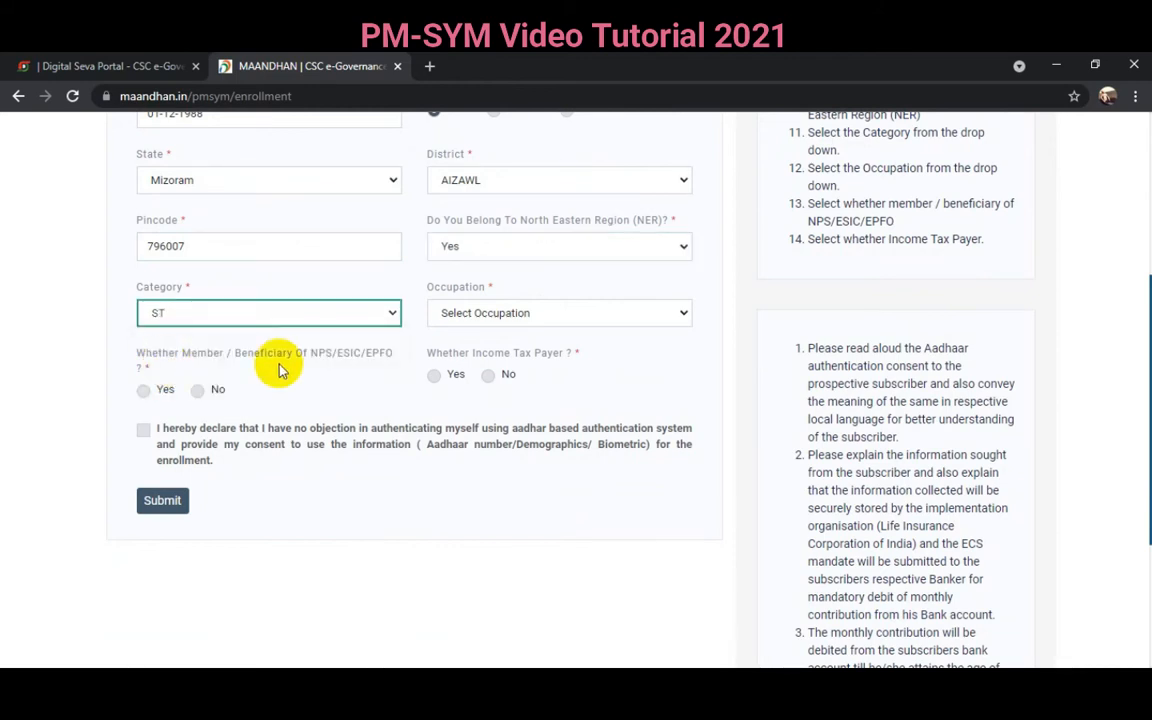
left_click(483, 316)
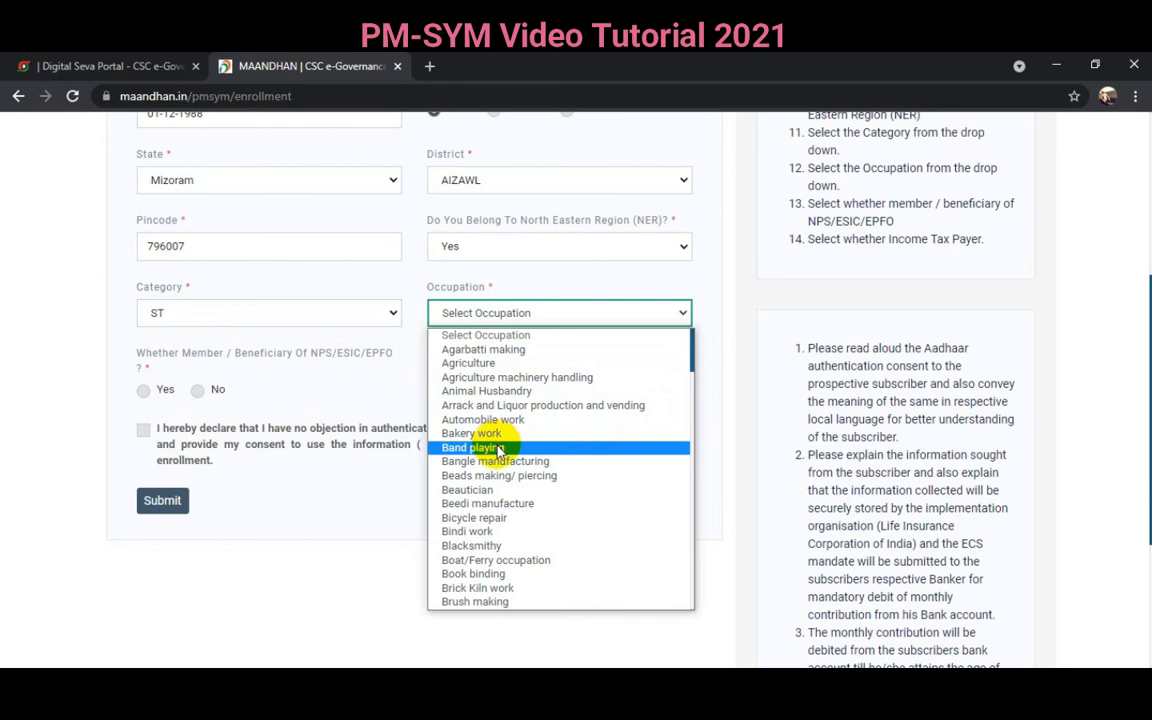
scroll(497, 447, "down", 3)
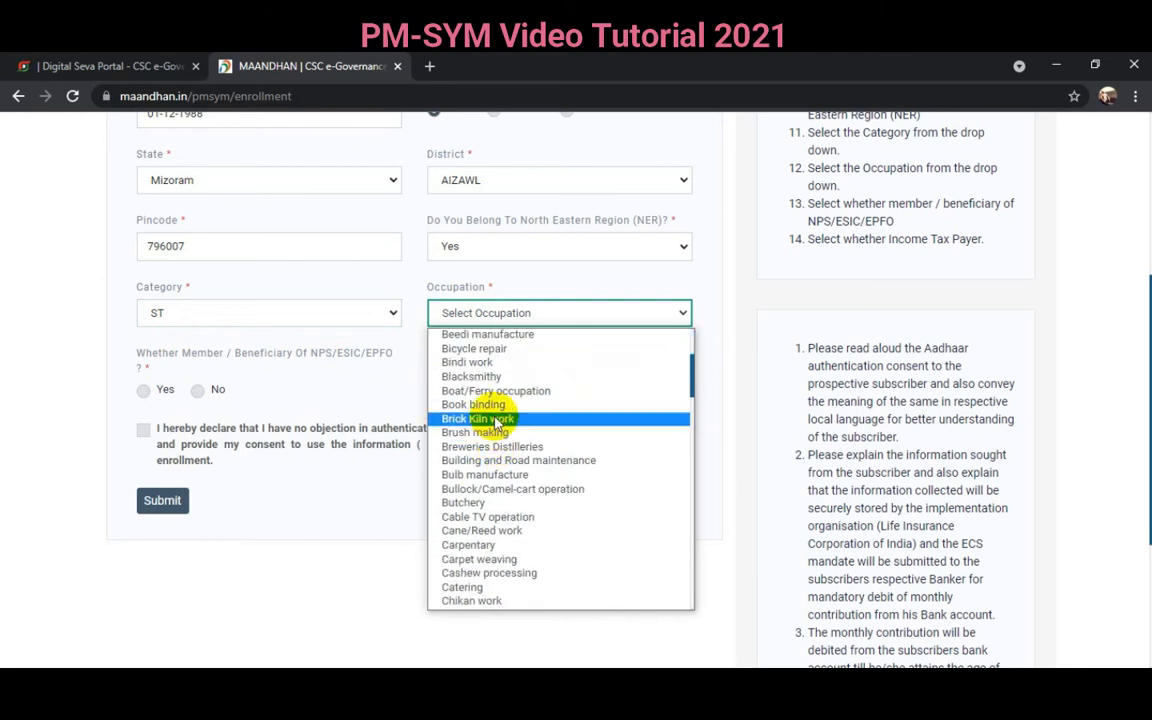
scroll(497, 500, "down", 10)
left_click(480, 601)
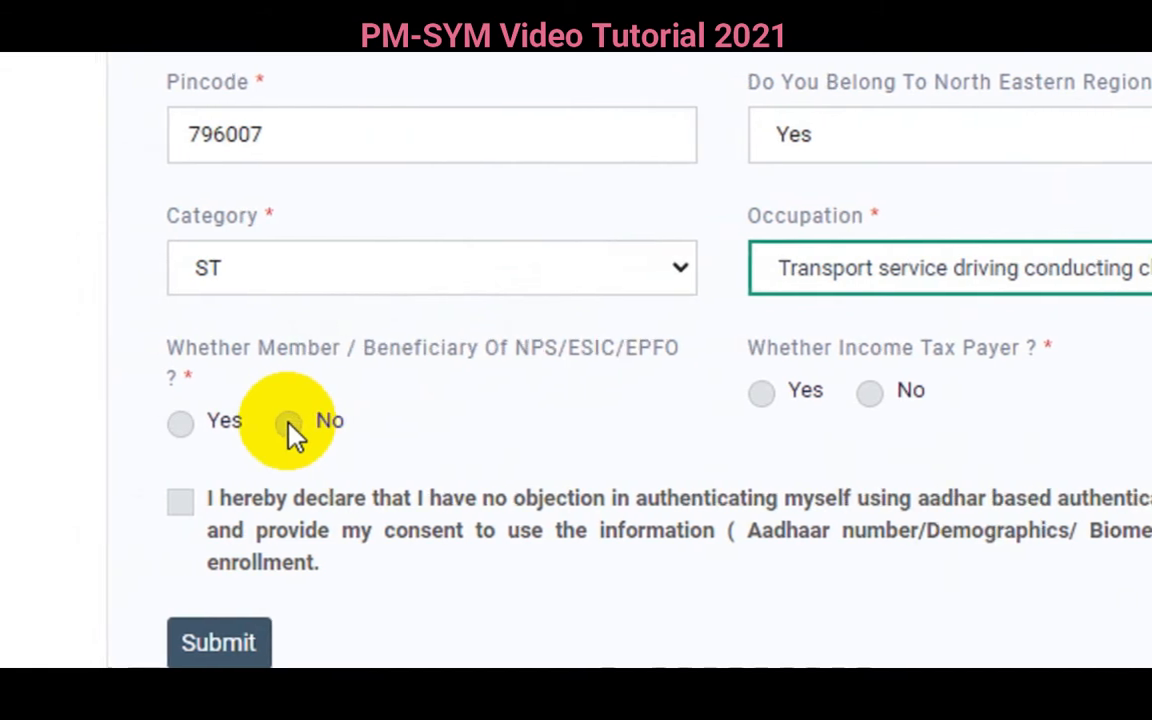
- Answer No to NPS/ESIC/EPFO and income tax, accept the declaration, and submit
left_click(288, 423)
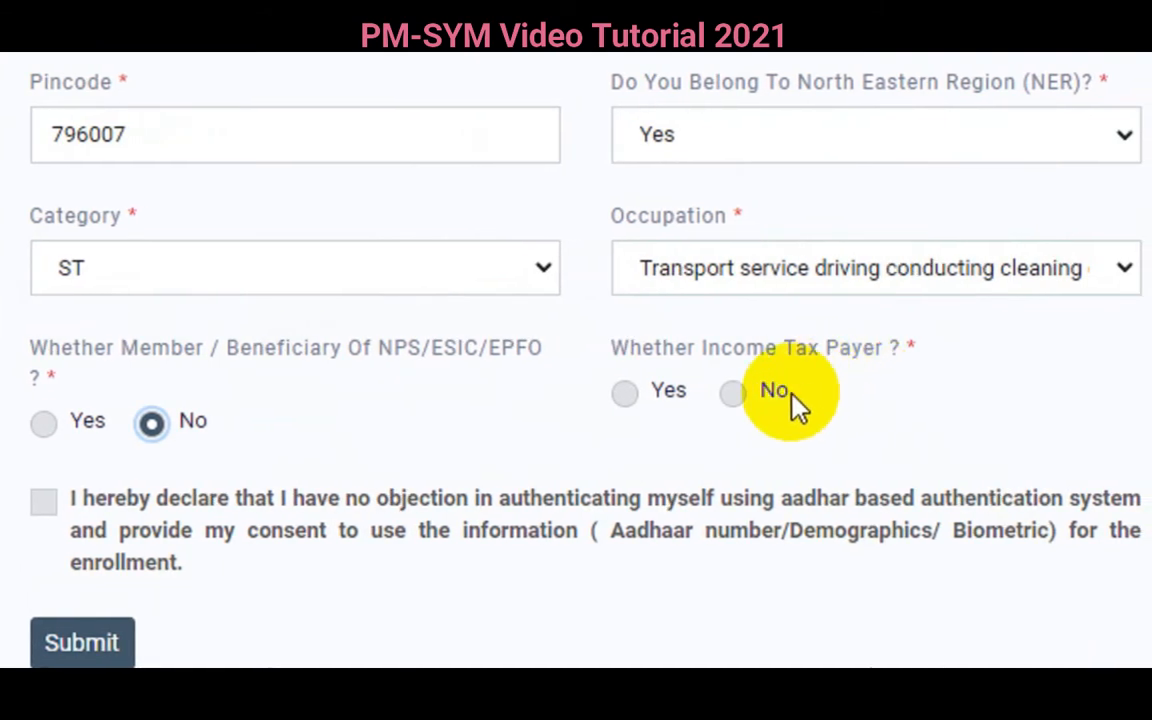
left_click(736, 398)
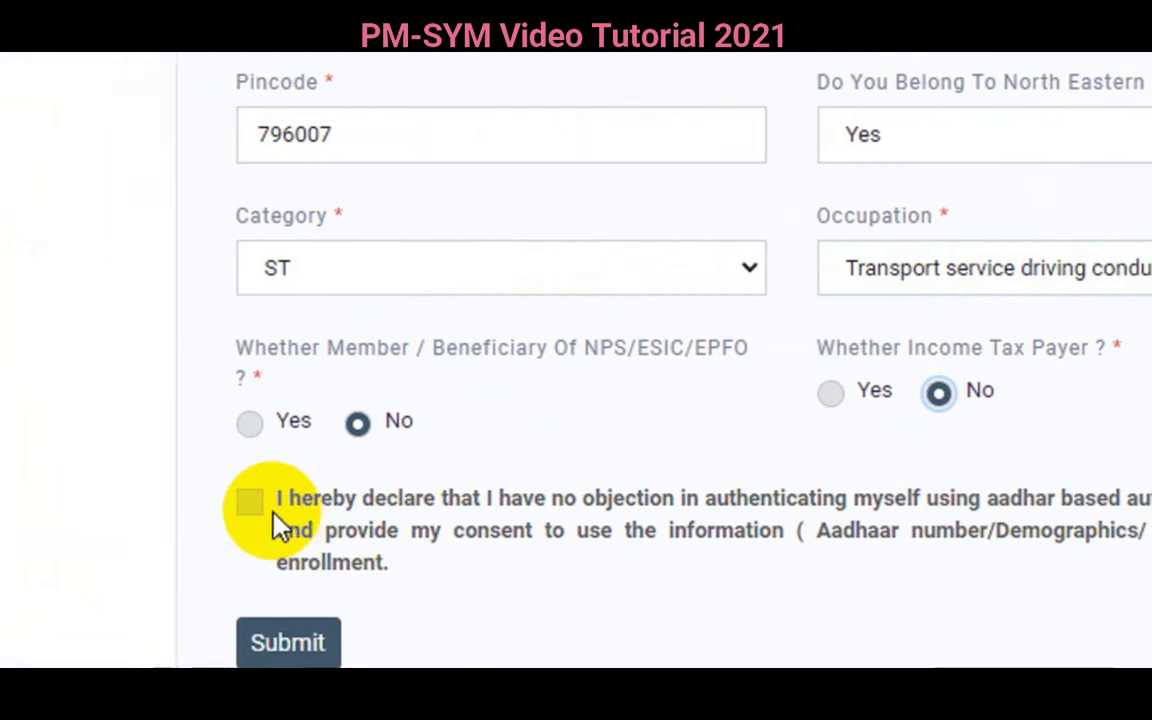
left_click(286, 506)
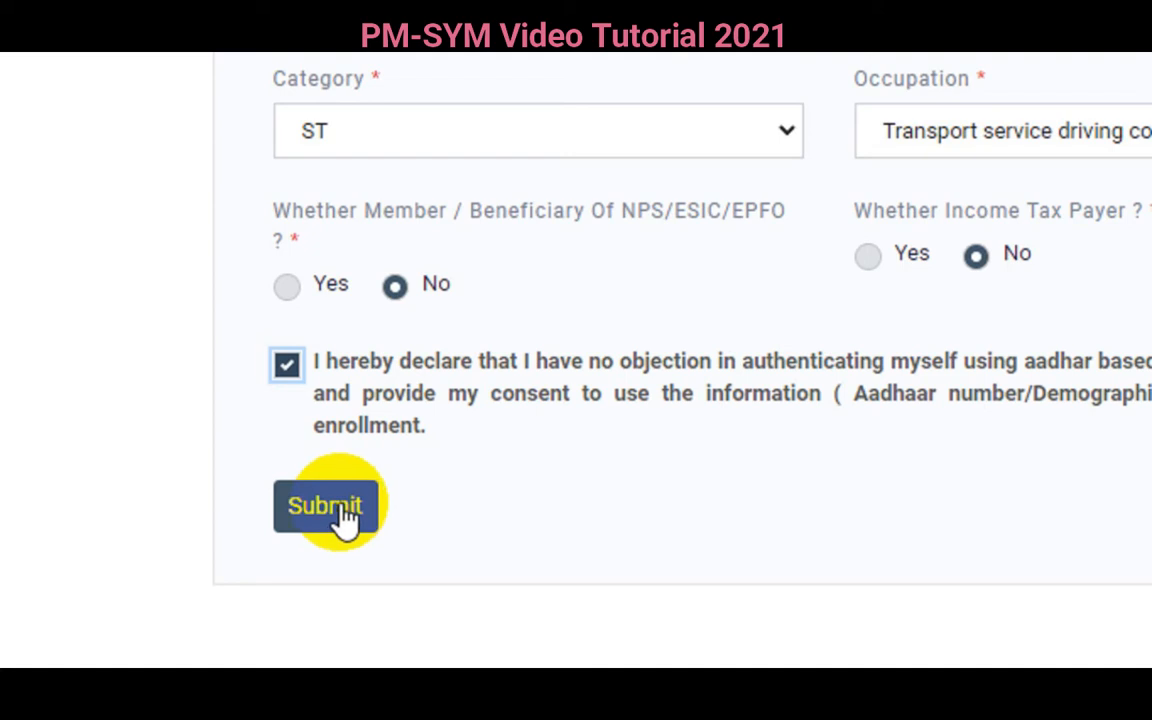
left_click(343, 512)
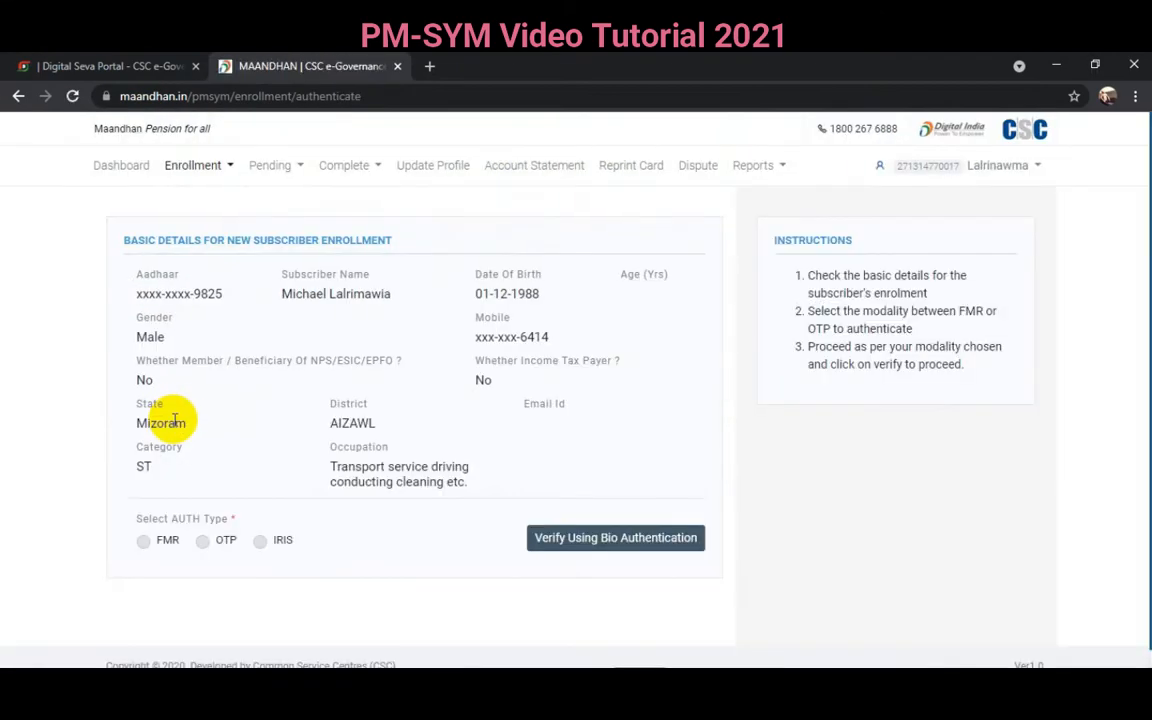
scroll(334, 487, "down", 1)
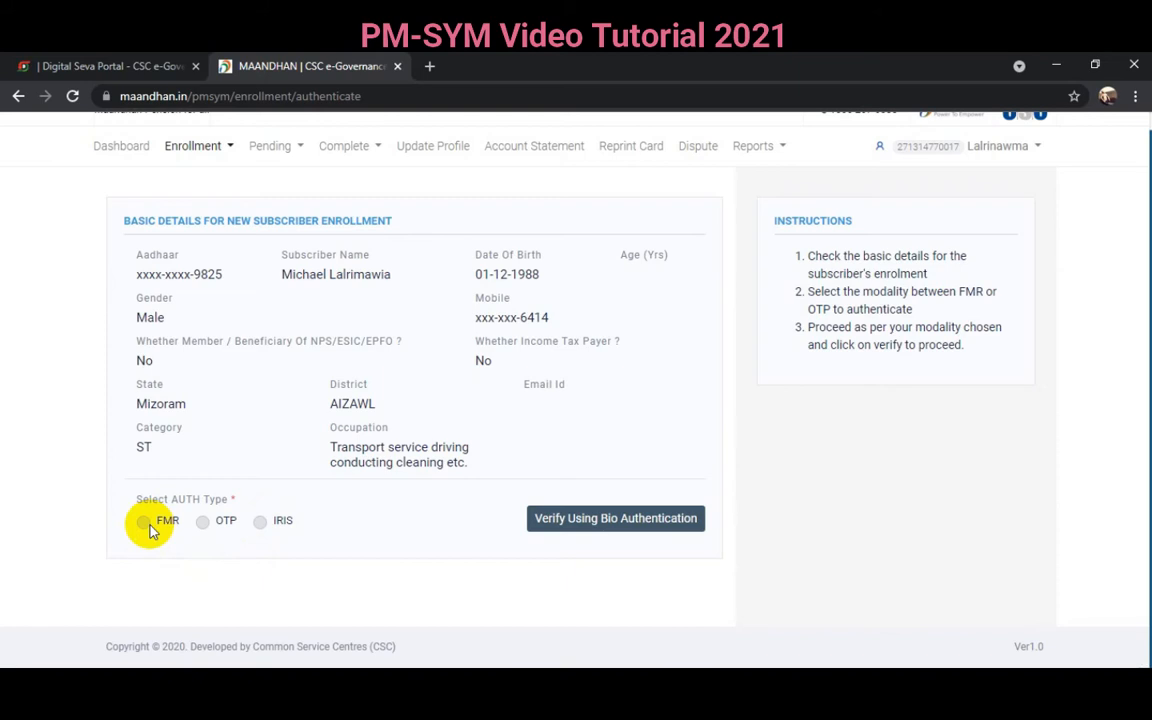
- Choose OTP as the authentication type and proceed to verification
left_click(203, 523)
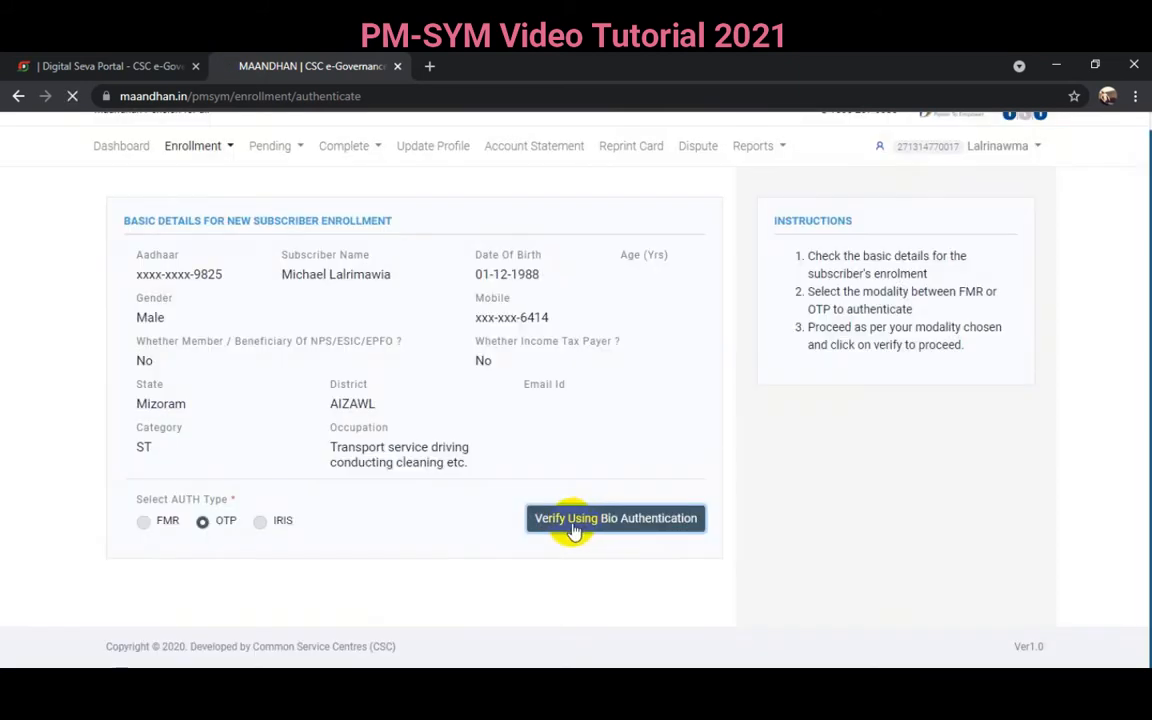
left_click(575, 524)
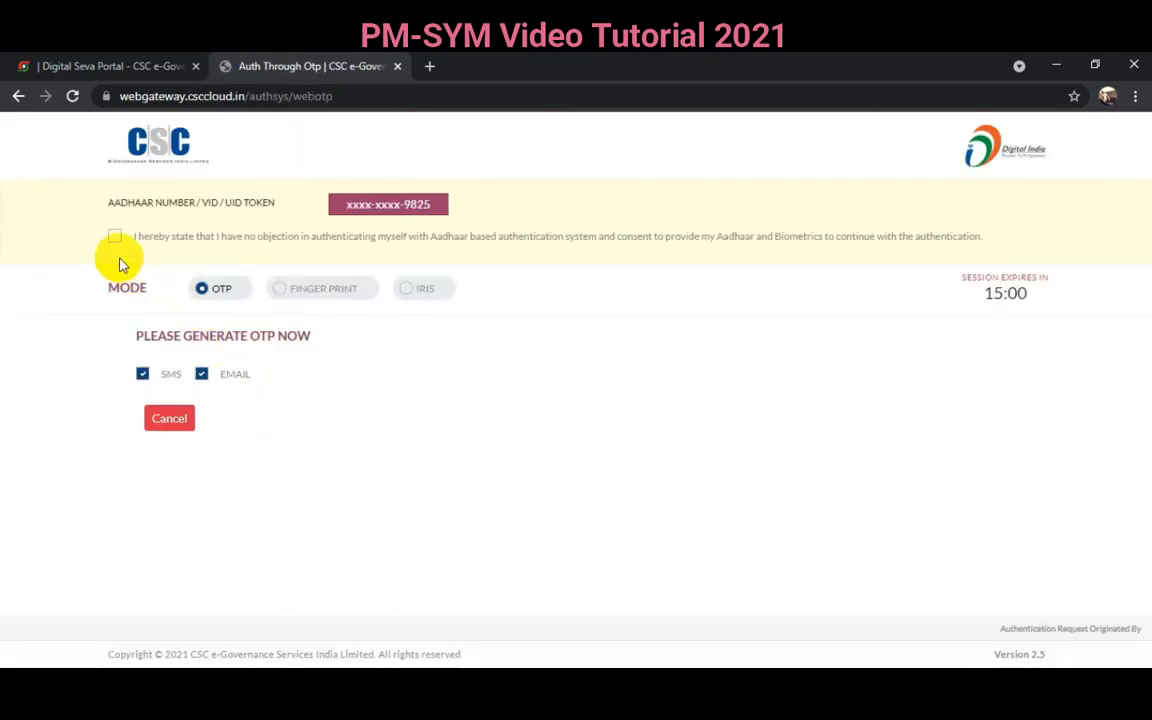
- Give consent, generate an OTP, and validate the received code on CSC Web Gateway
left_click(115, 238)
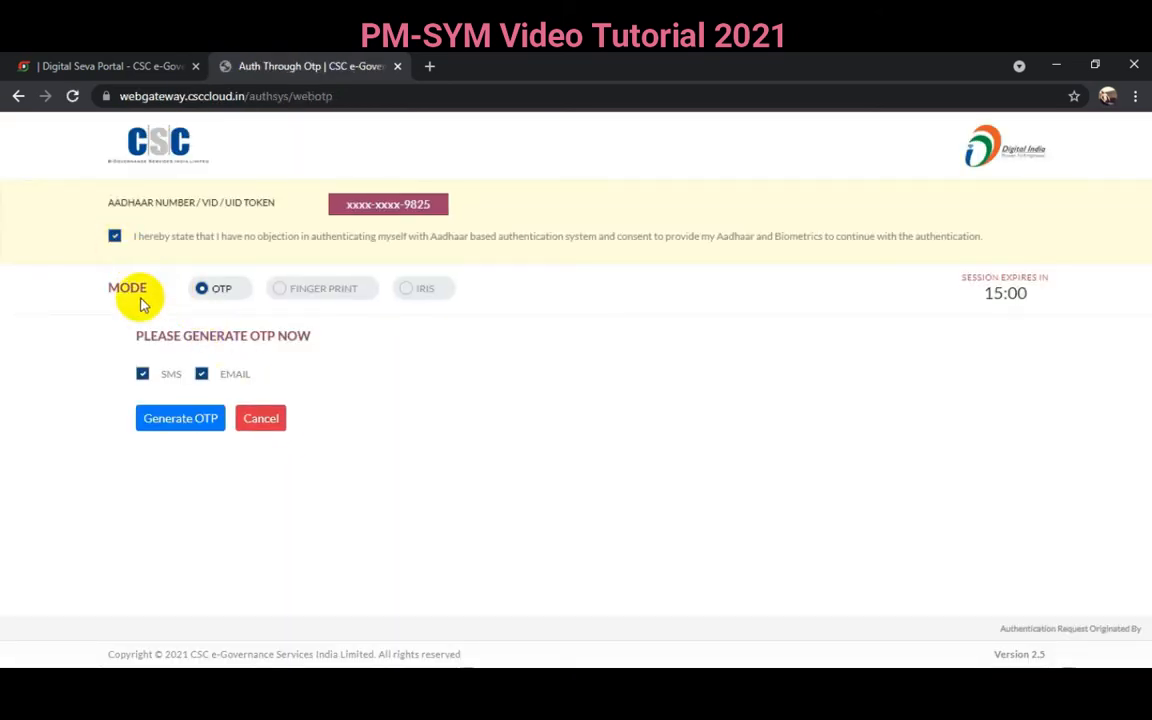
left_click(181, 419)
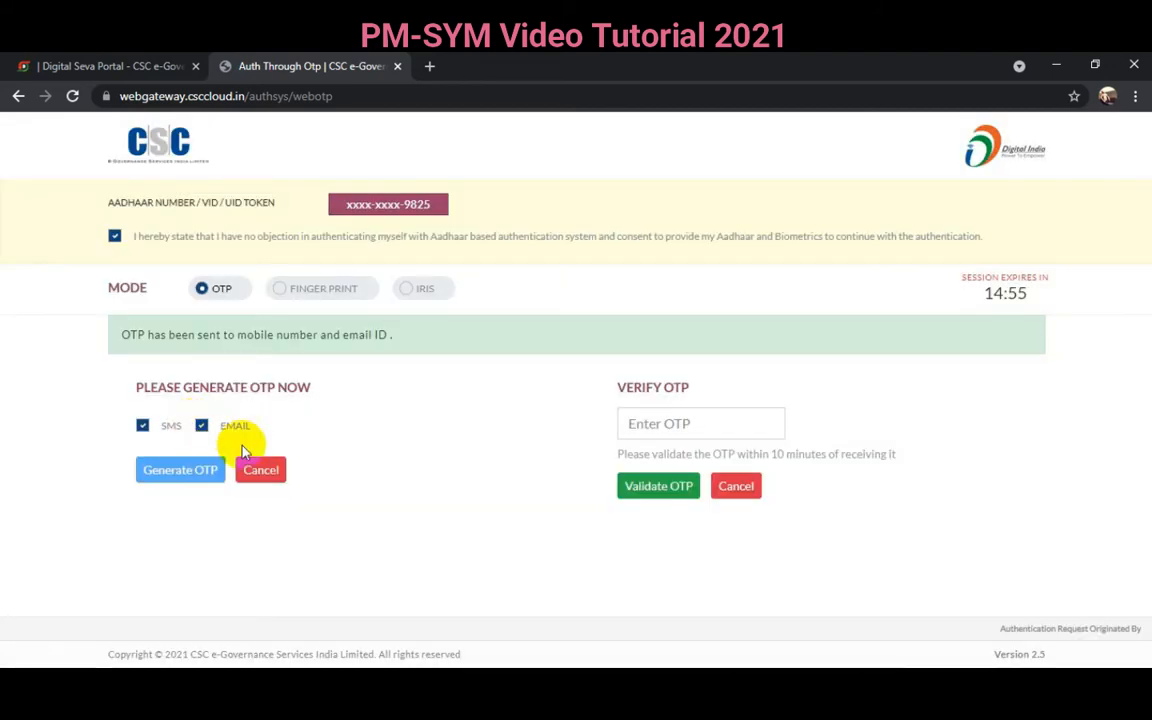
left_click(650, 426)
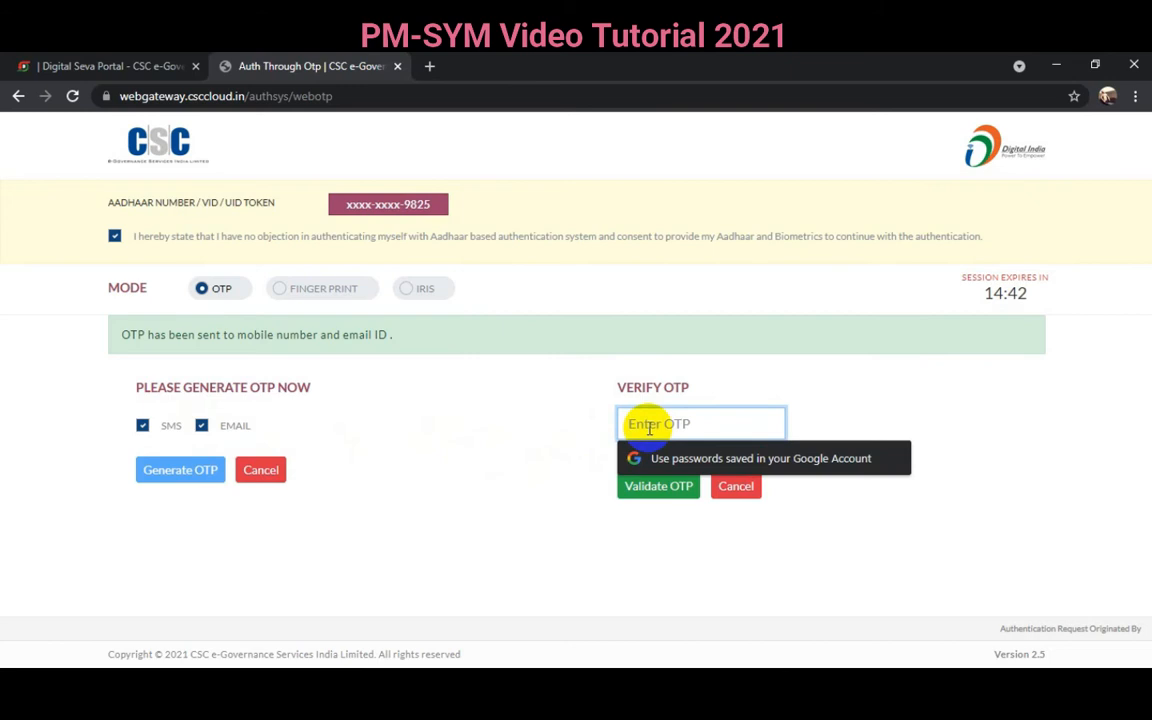
type("**")
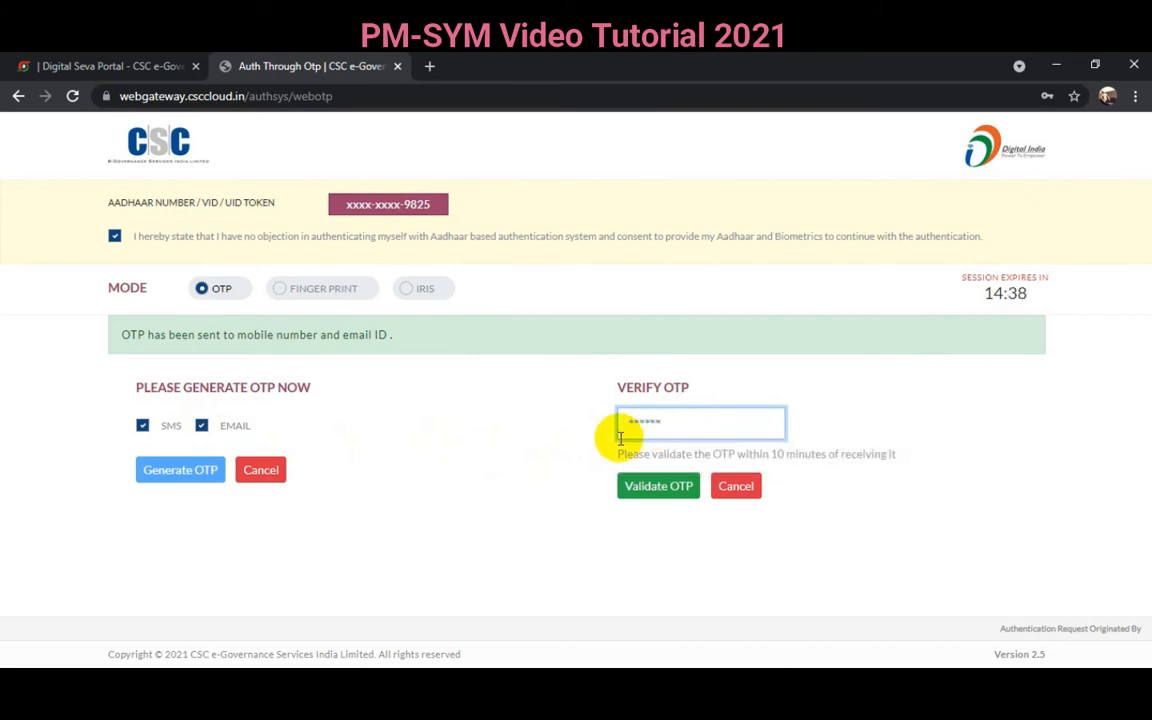
left_click(660, 488)
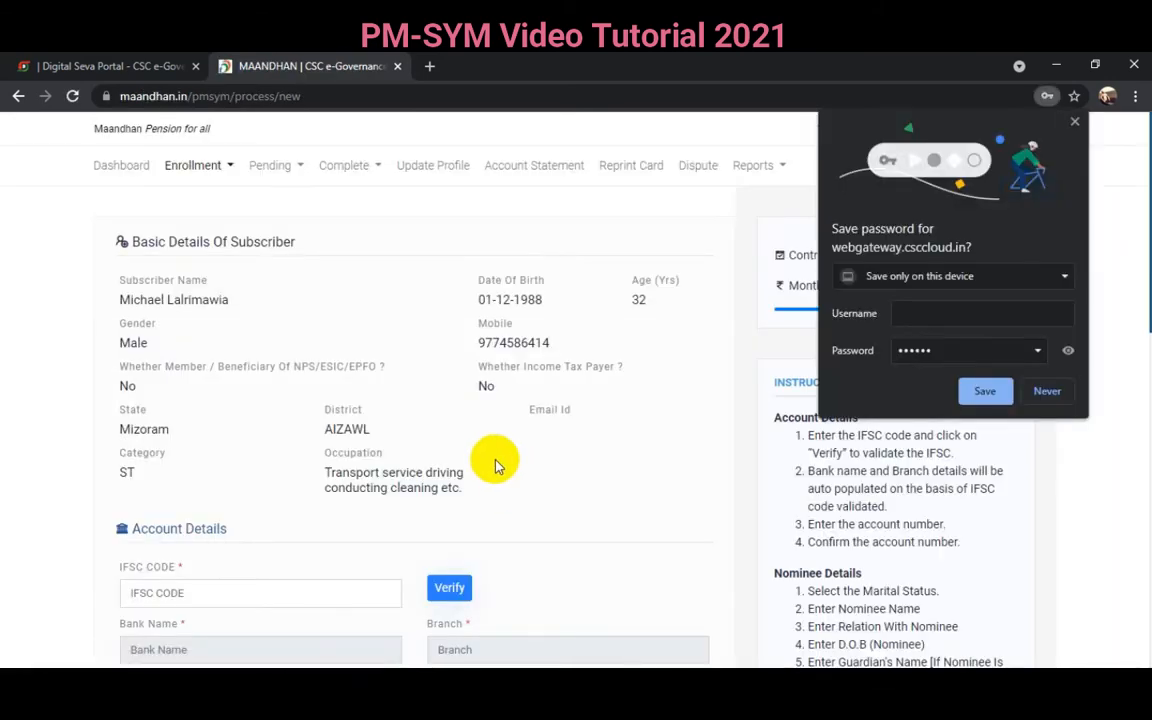
- Dismiss the save-password prompt and verify IFSC code SBIN0016355 to fill bank details
left_click(1044, 391)
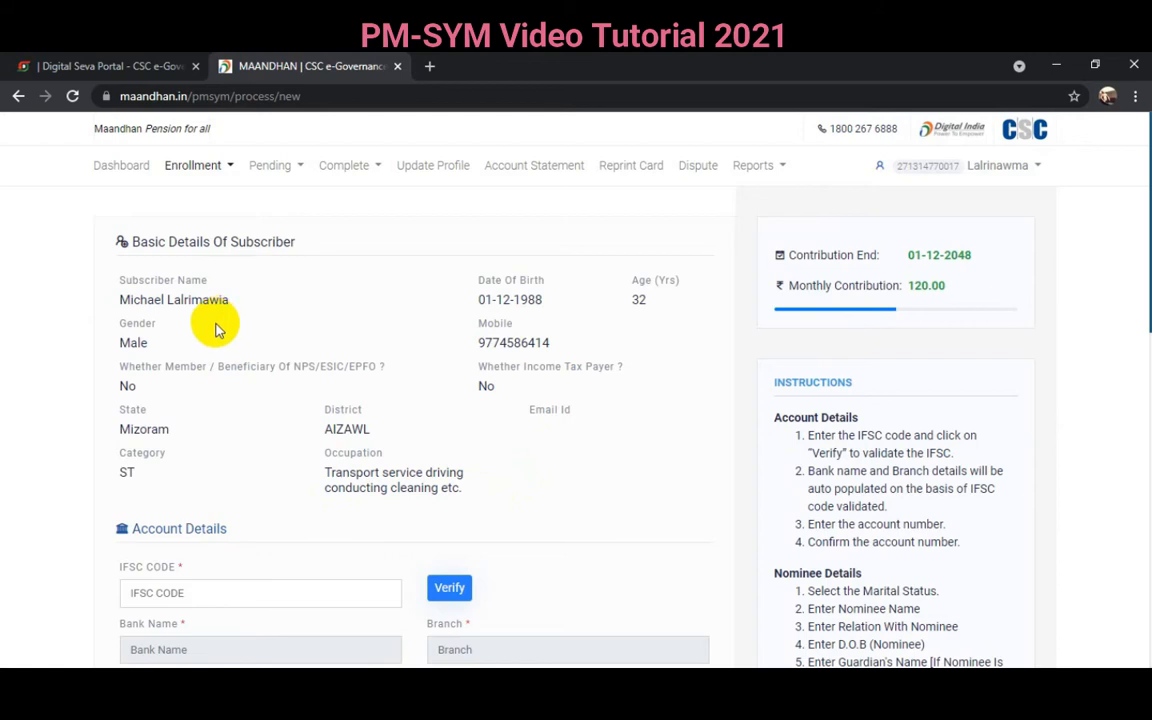
scroll(185, 585, "down", 3)
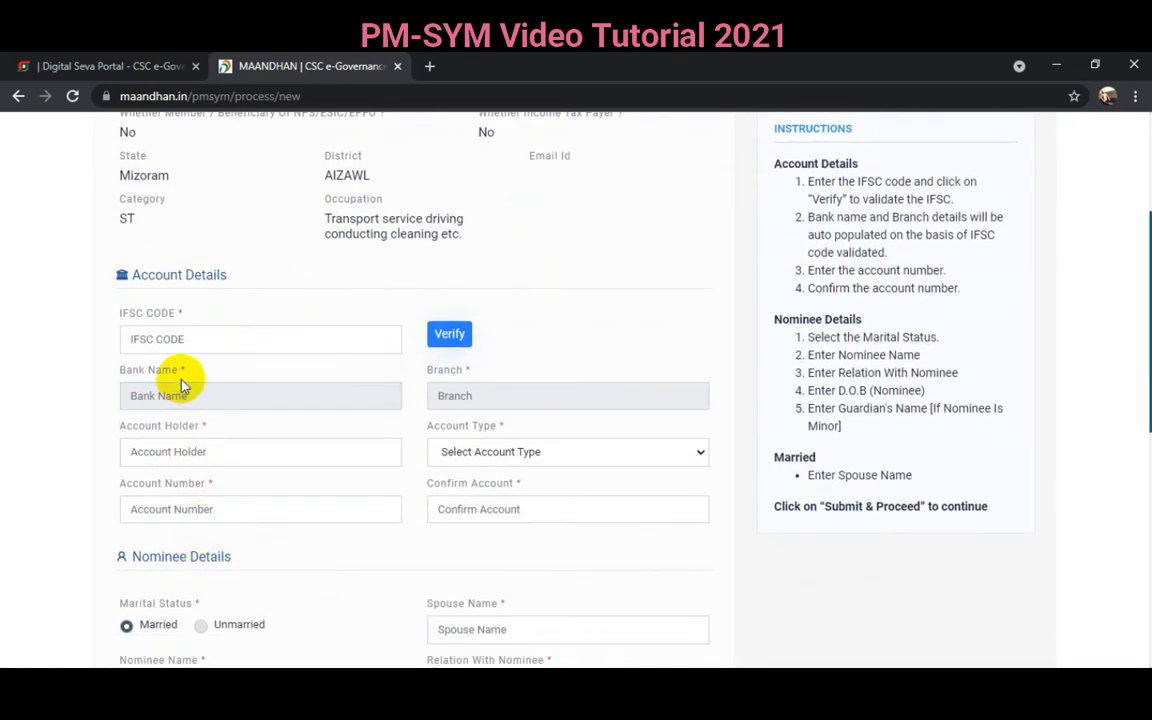
left_click(168, 336)
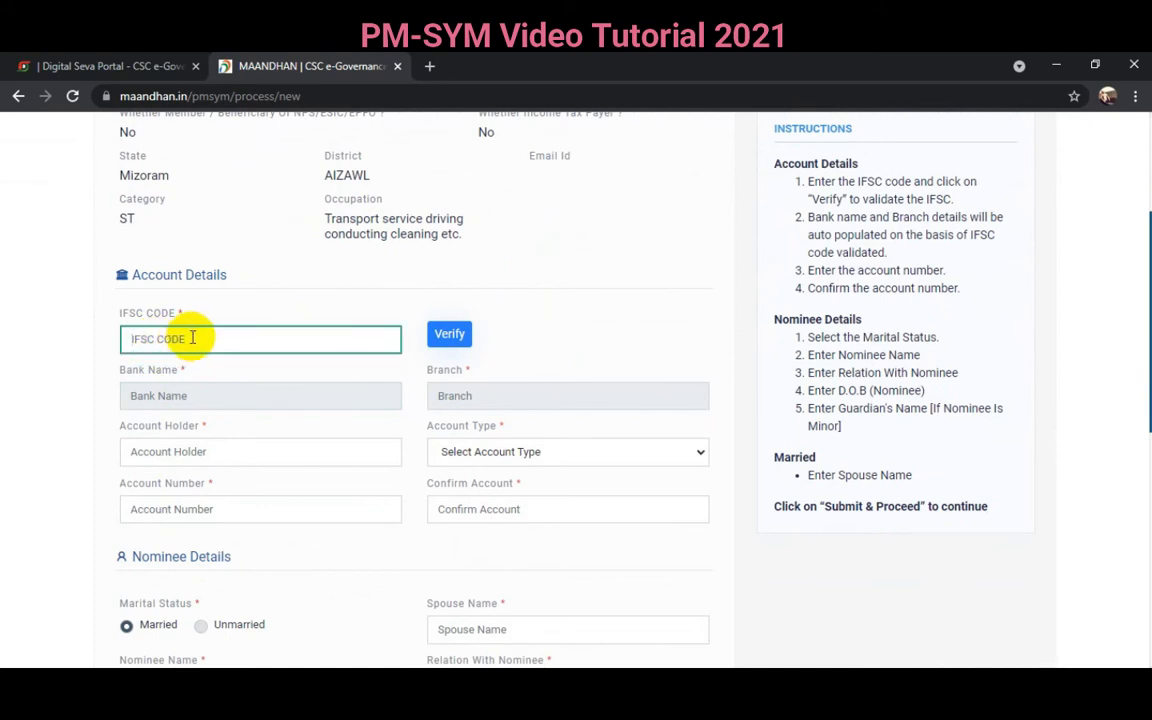
type("SBIN0016355")
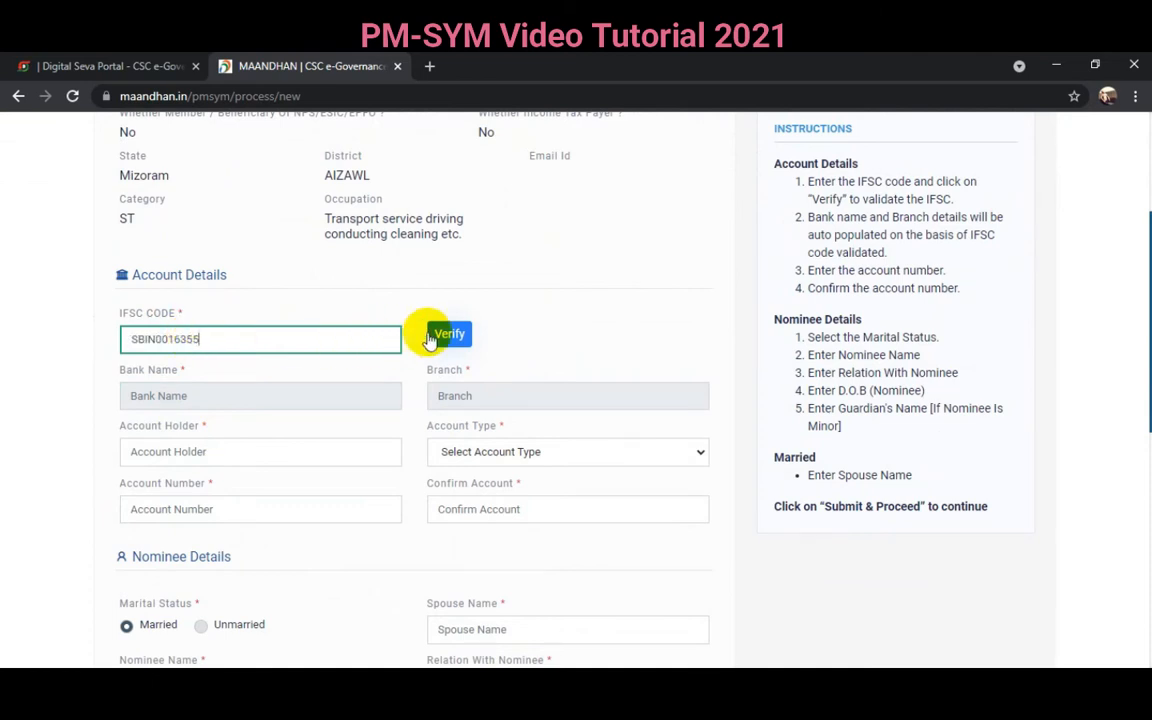
left_click(448, 334)
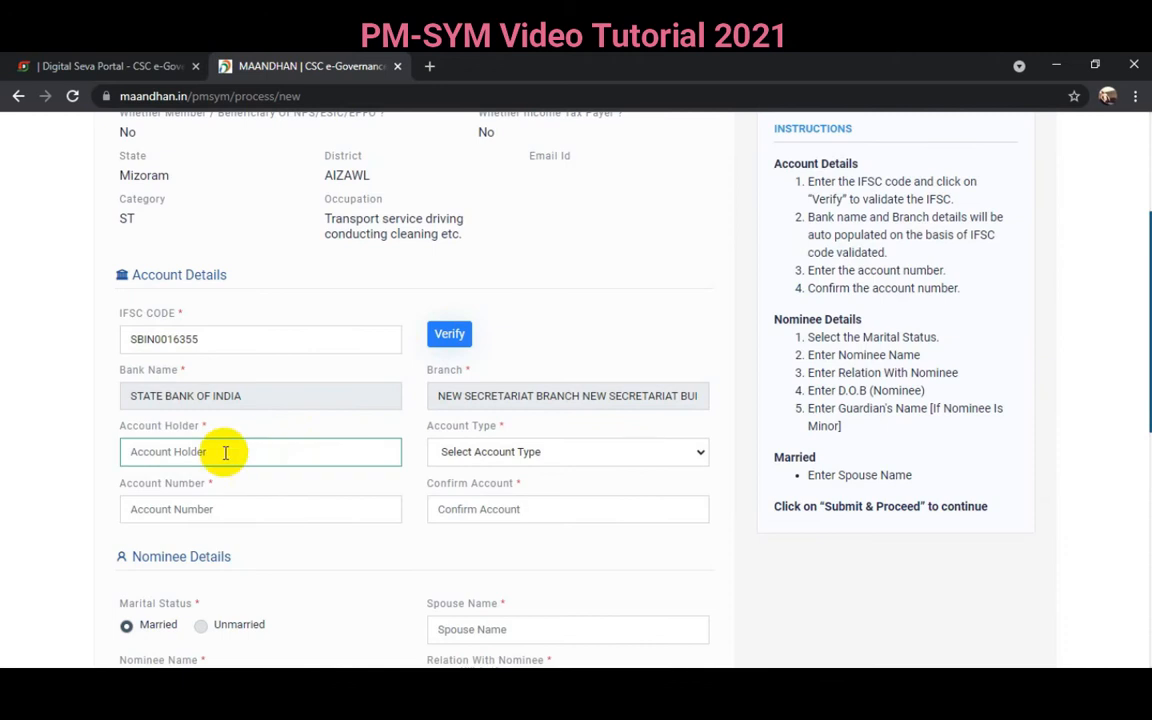
- Enter the account holder's name and choose Saving as the account type
left_click(189, 452)
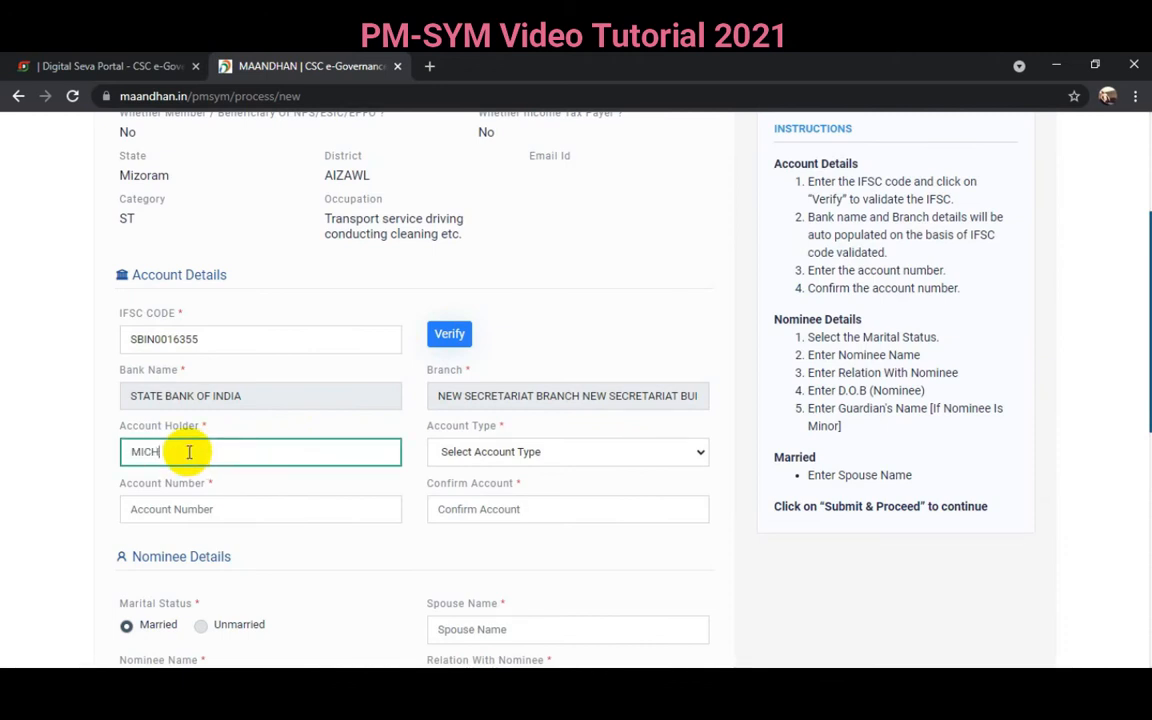
left_click(480, 455)
left_click(460, 476)
left_click(217, 509)
- Enter the bank account number and re-enter it to confirm
left_click(189, 511)
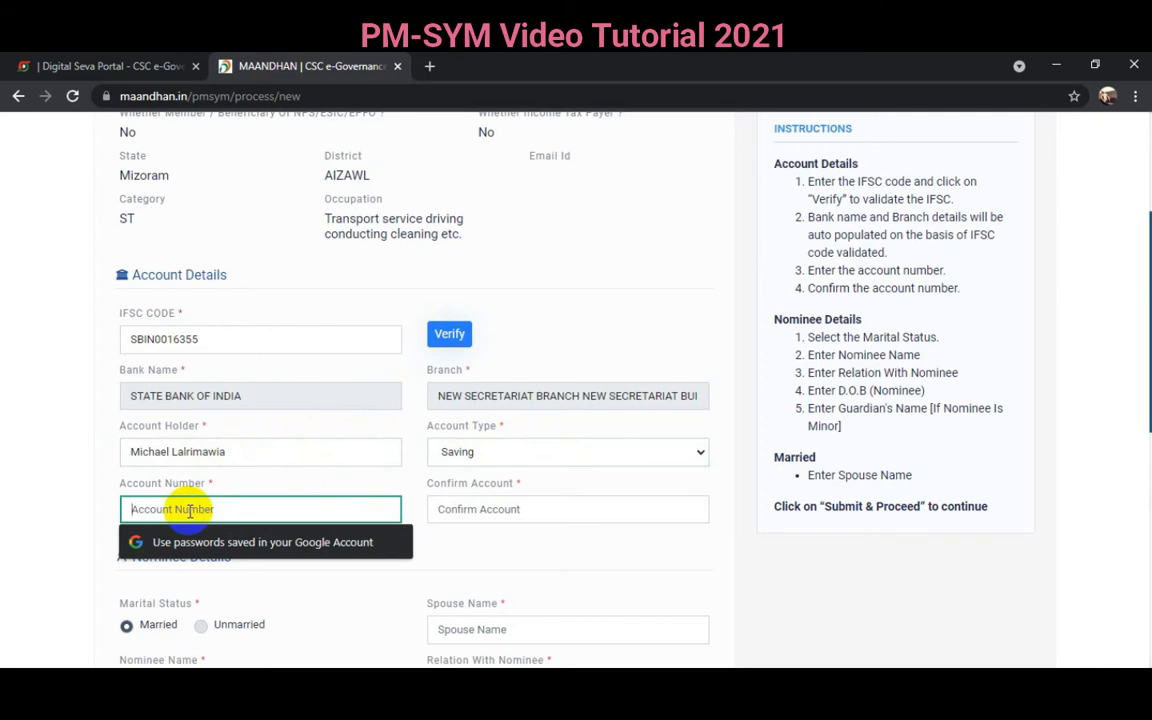
type("••••")
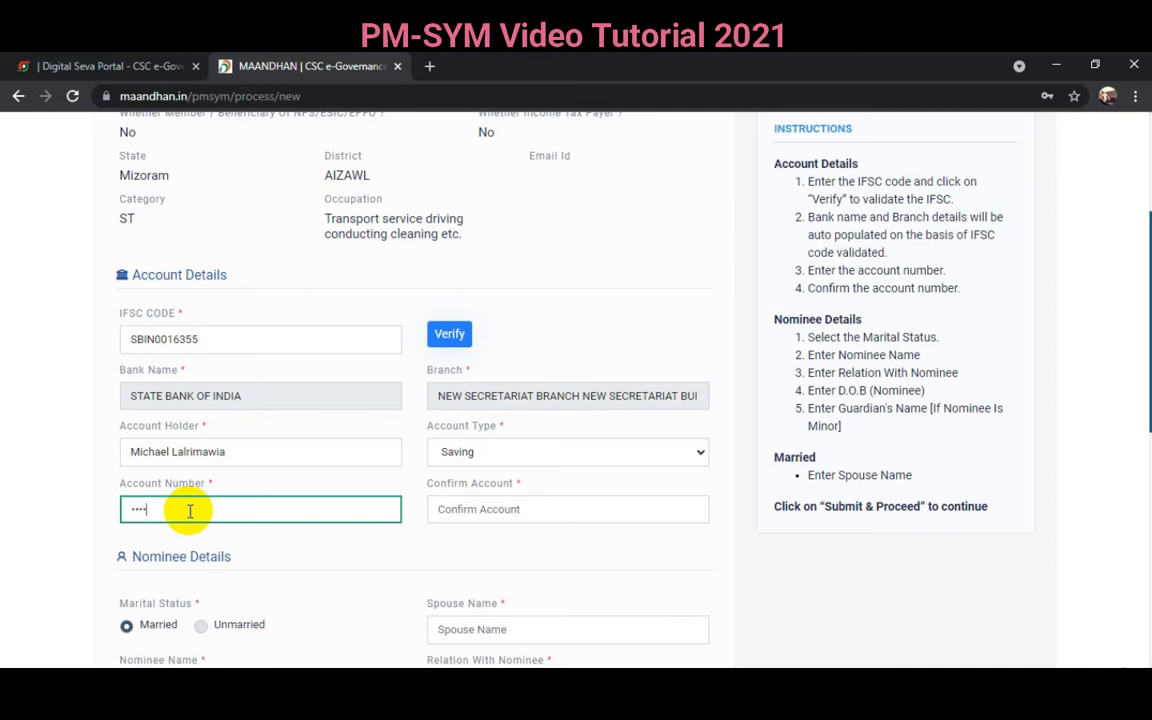
left_click(462, 509)
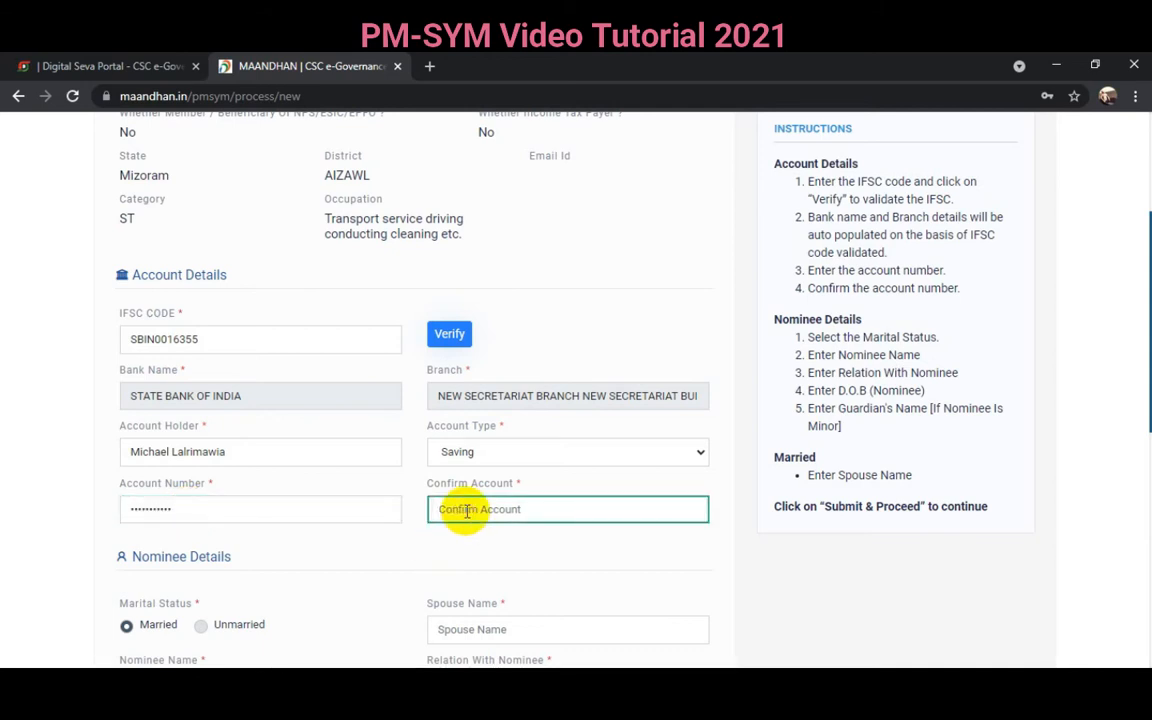
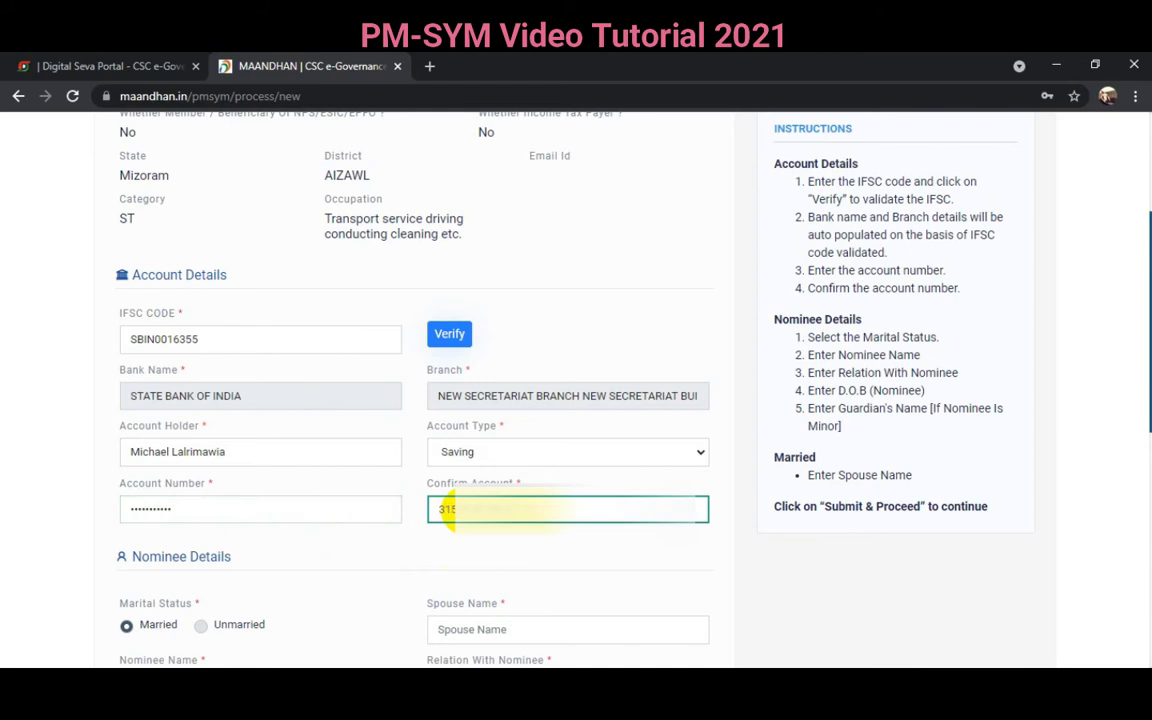
scroll(424, 527, "down", 3)
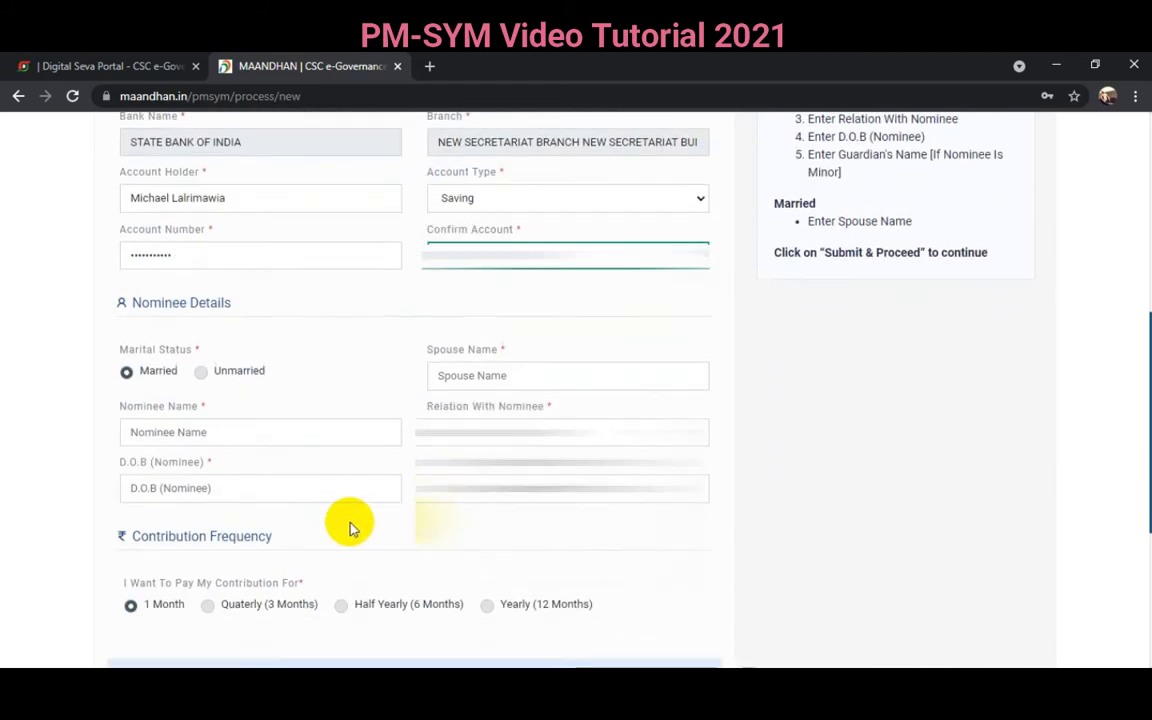
- Enter the spouse's name and the nominee's name
left_click(285, 486)
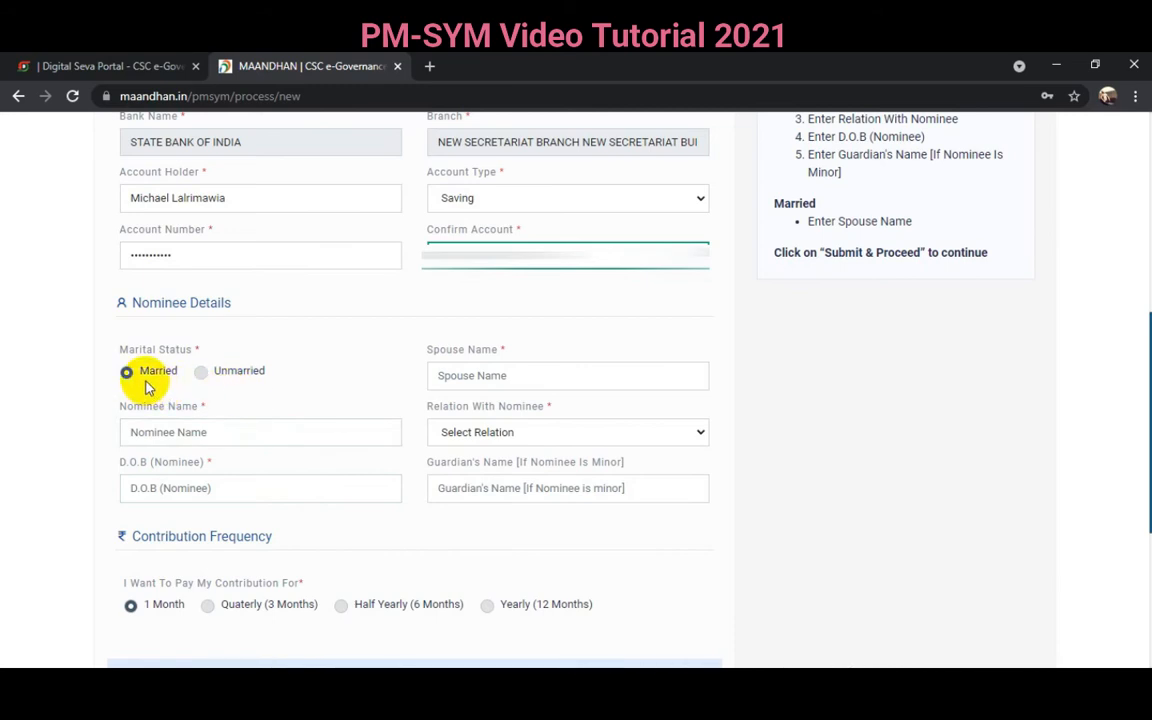
left_click(443, 378)
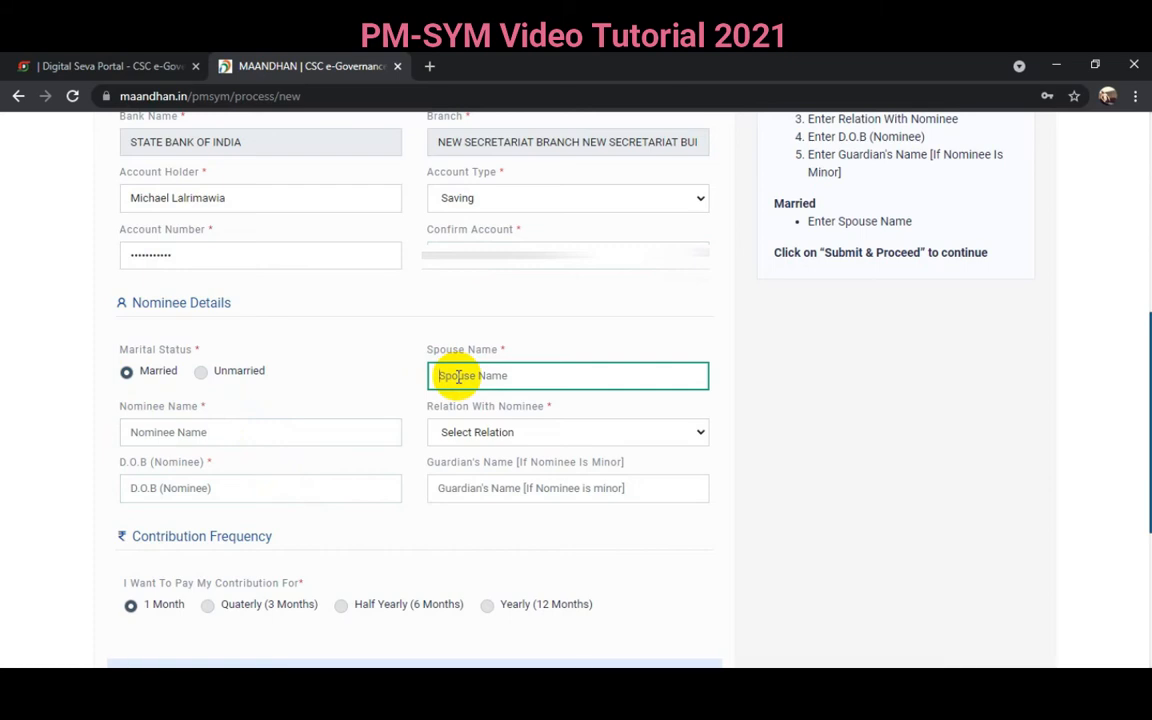
left_click(157, 428)
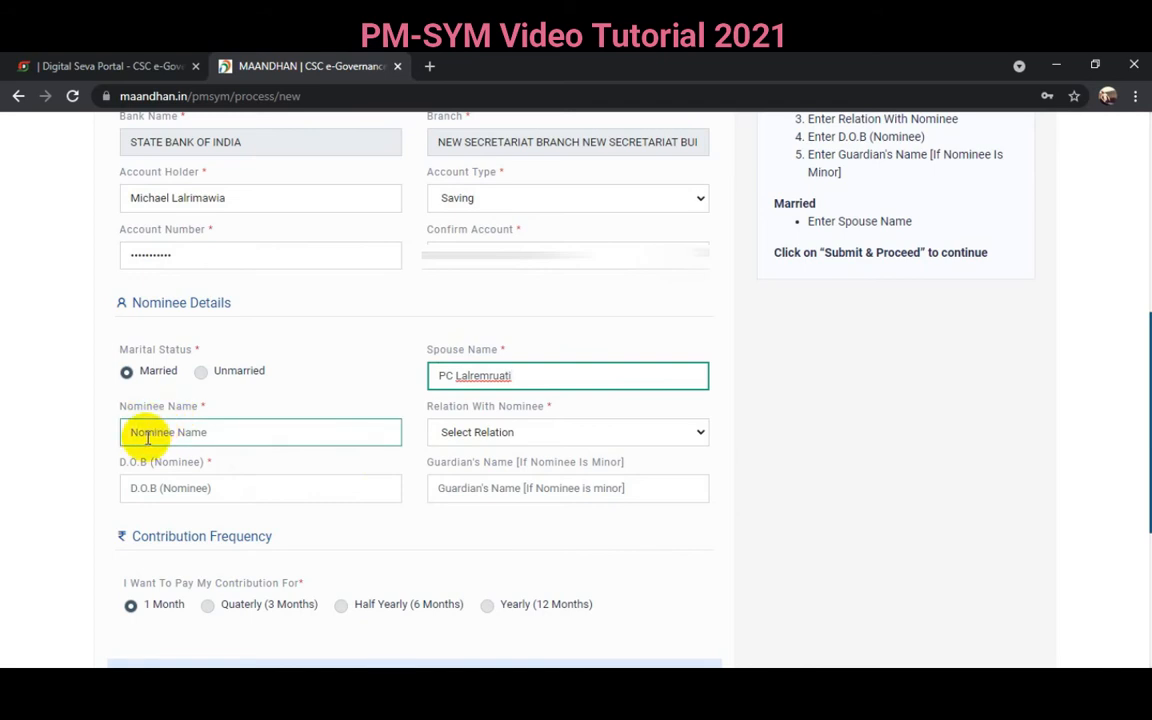
left_click(149, 434)
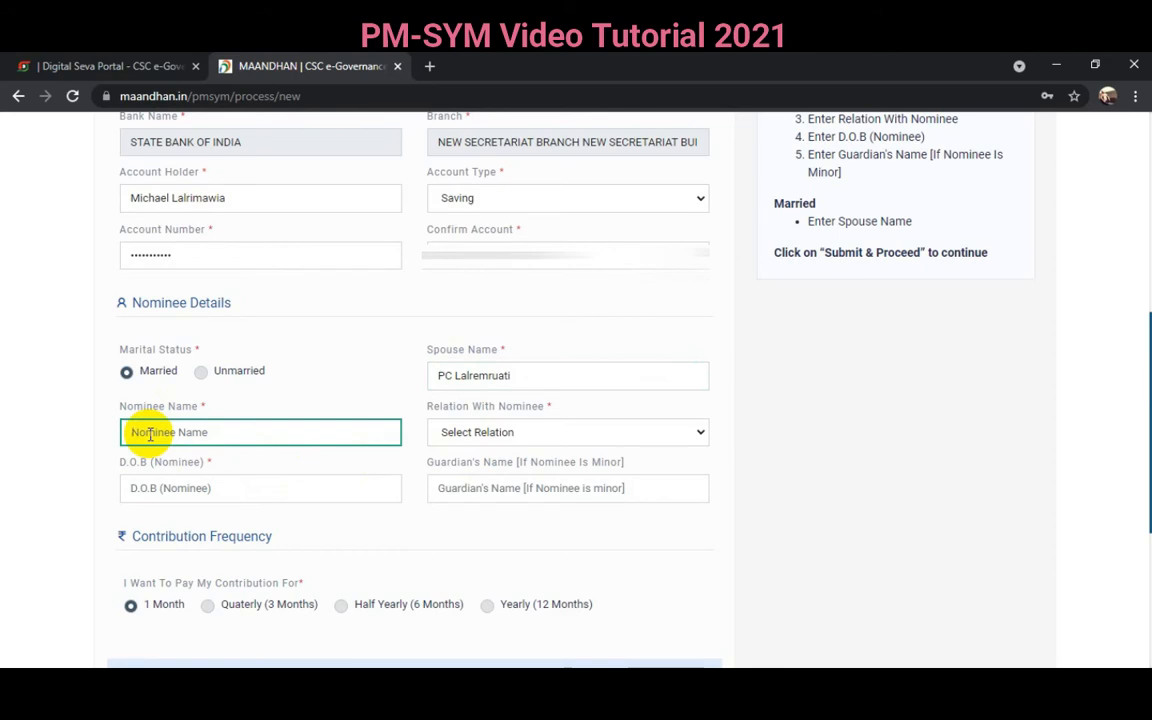
type("M")
type("anlalhluni")
left_click(470, 435)
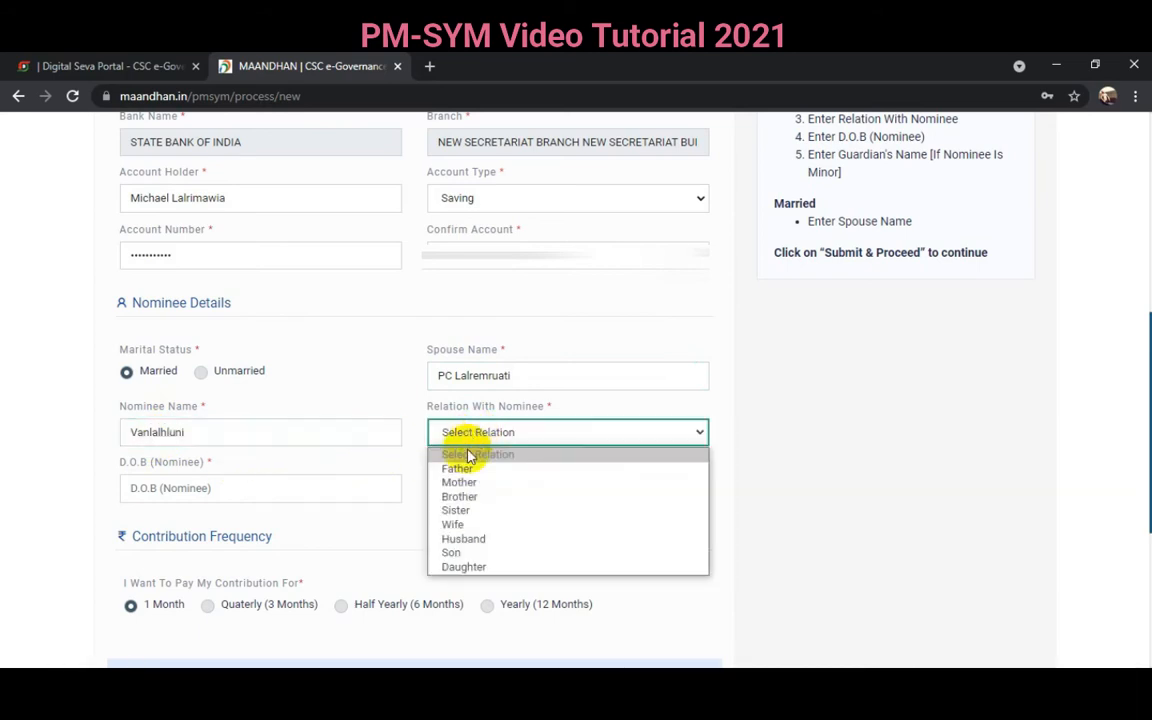
left_click(459, 482)
left_click(170, 490)
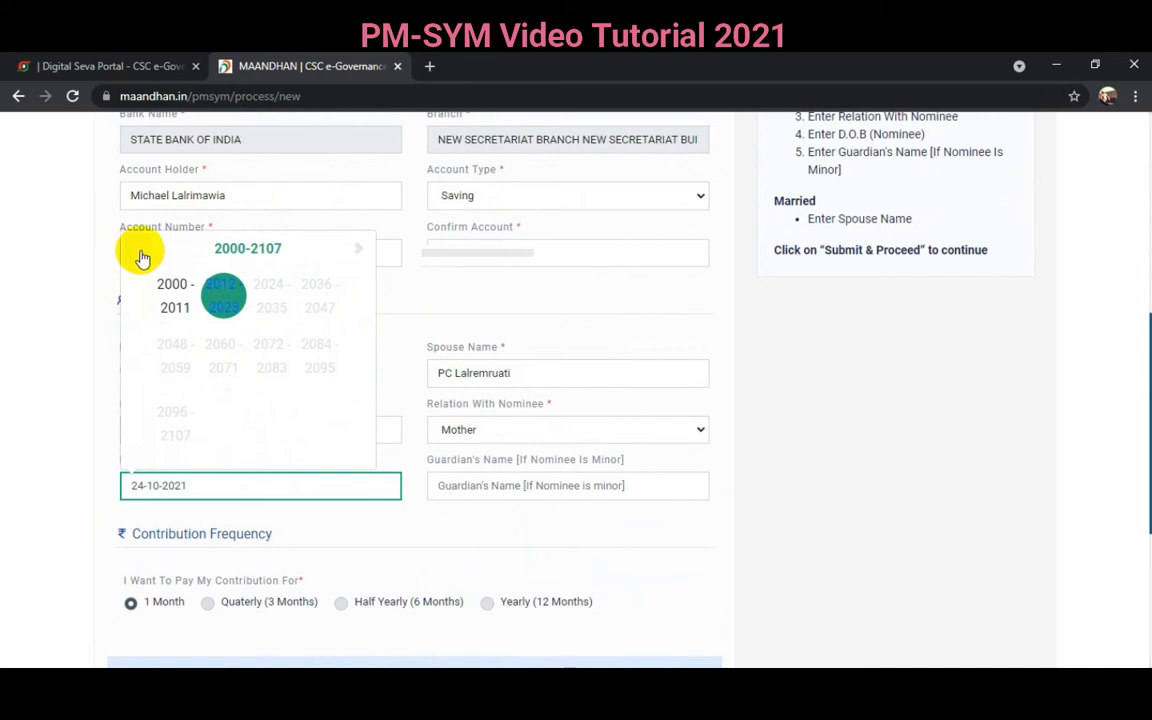
left_click(139, 250)
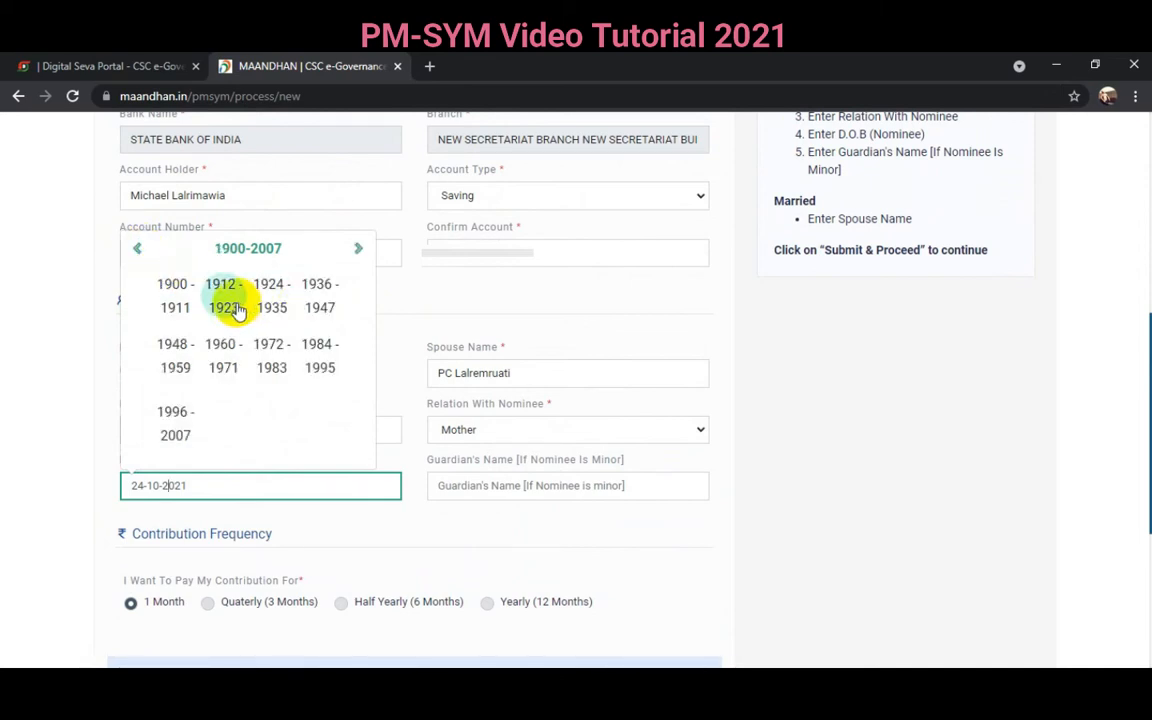
left_click(222, 358)
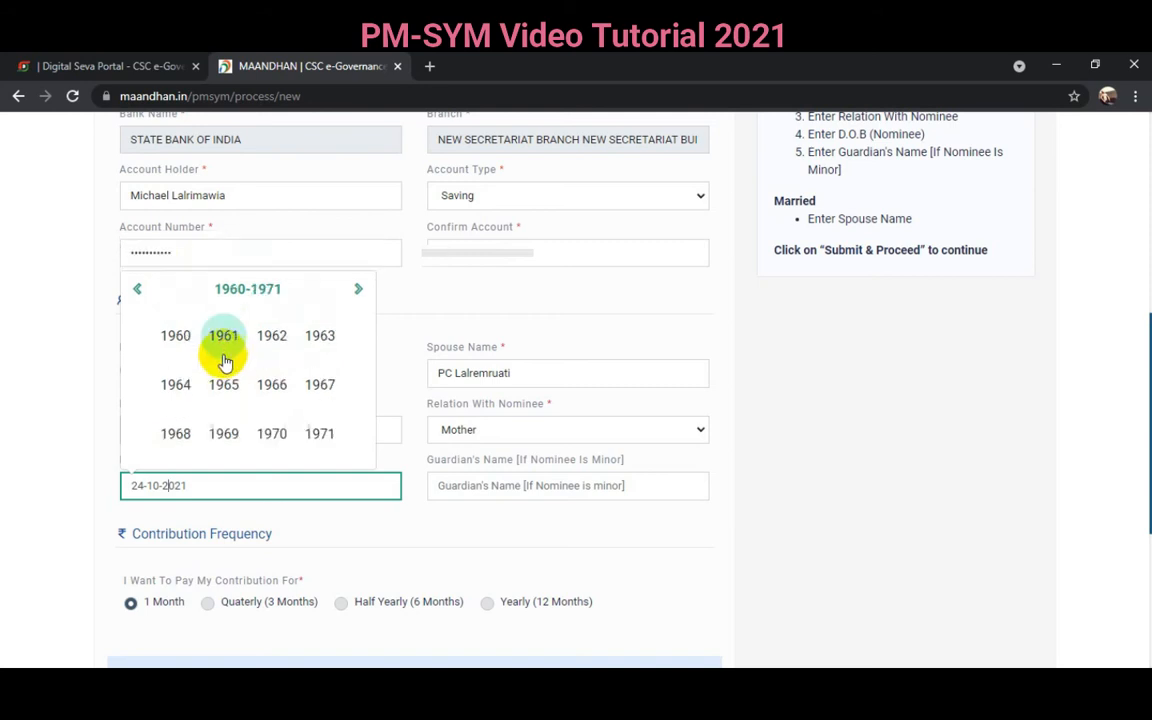
left_click(223, 433)
left_click(175, 432)
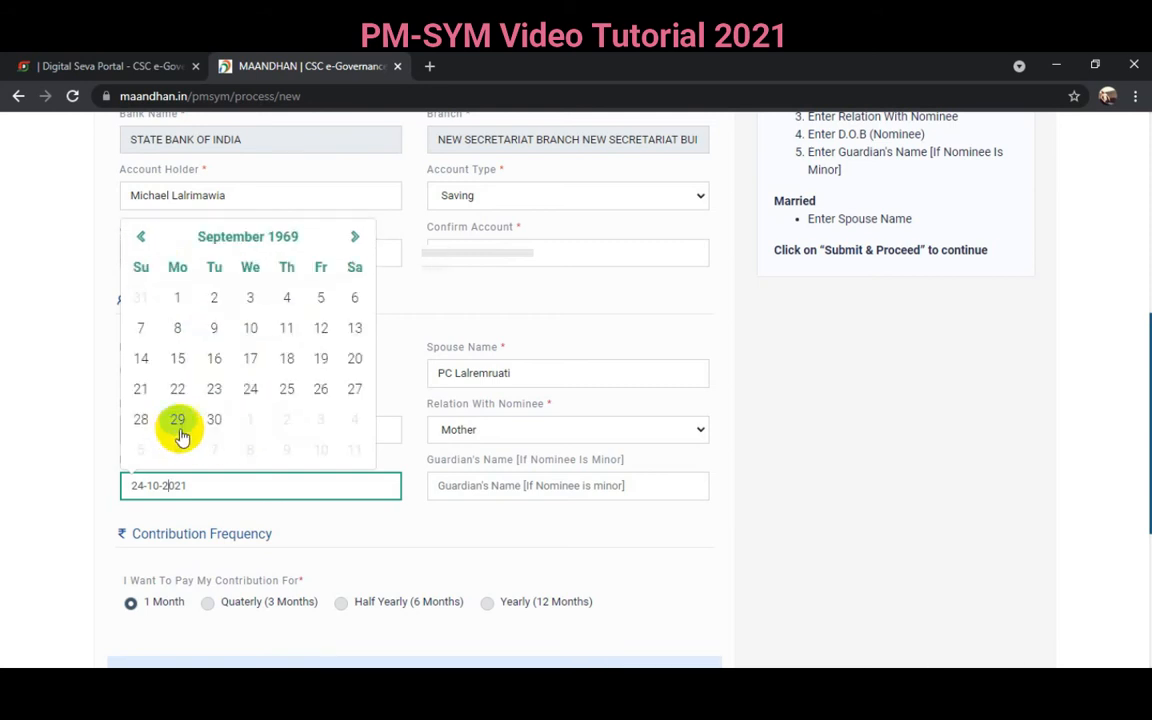
left_click(176, 420)
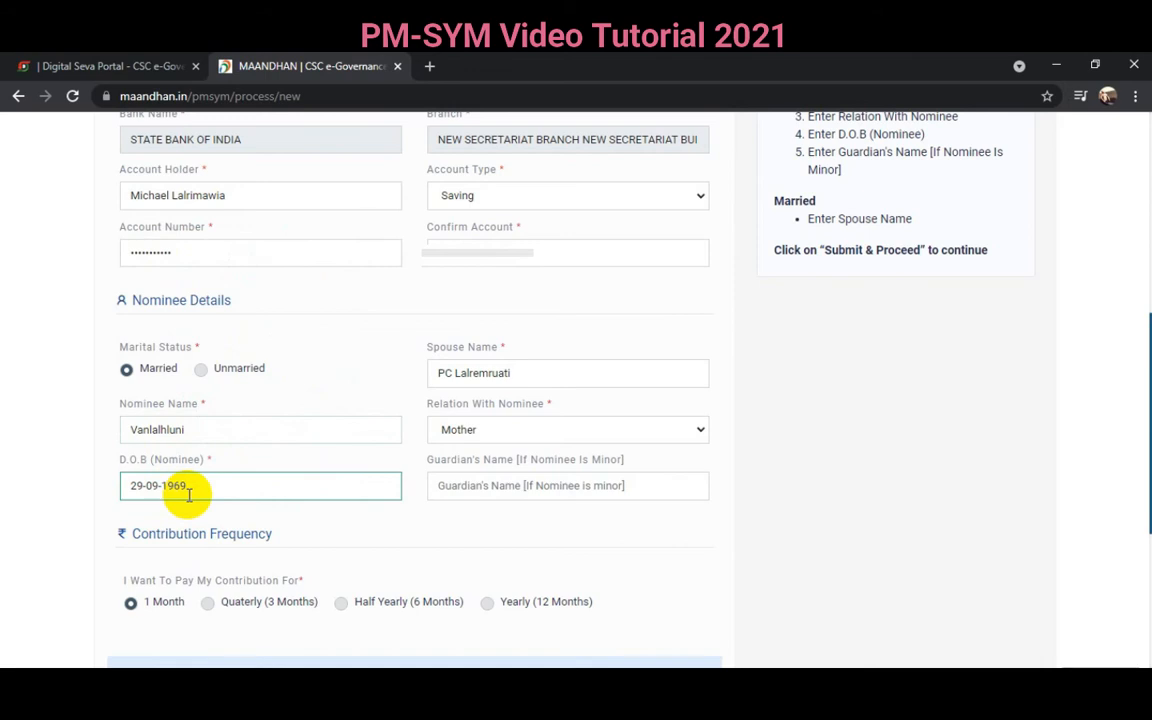
scroll(531, 382, "down", 4)
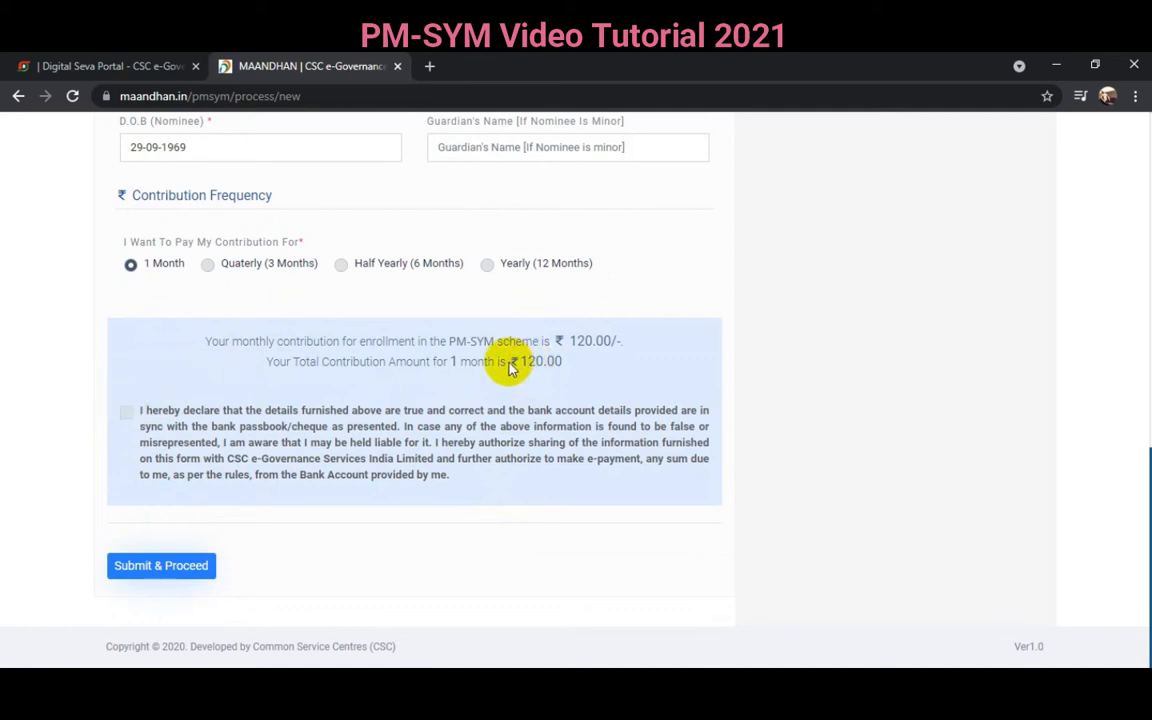
- Tick the correct-details declaration and submit the enrollment
left_click(126, 412)
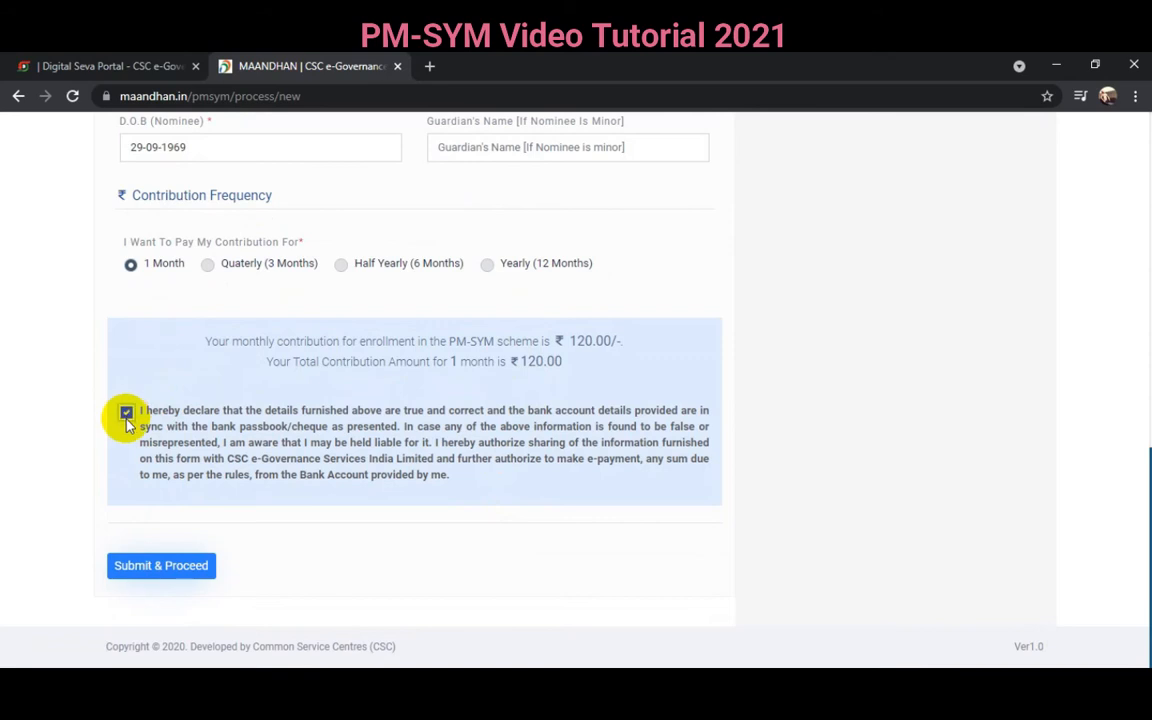
left_click(166, 568)
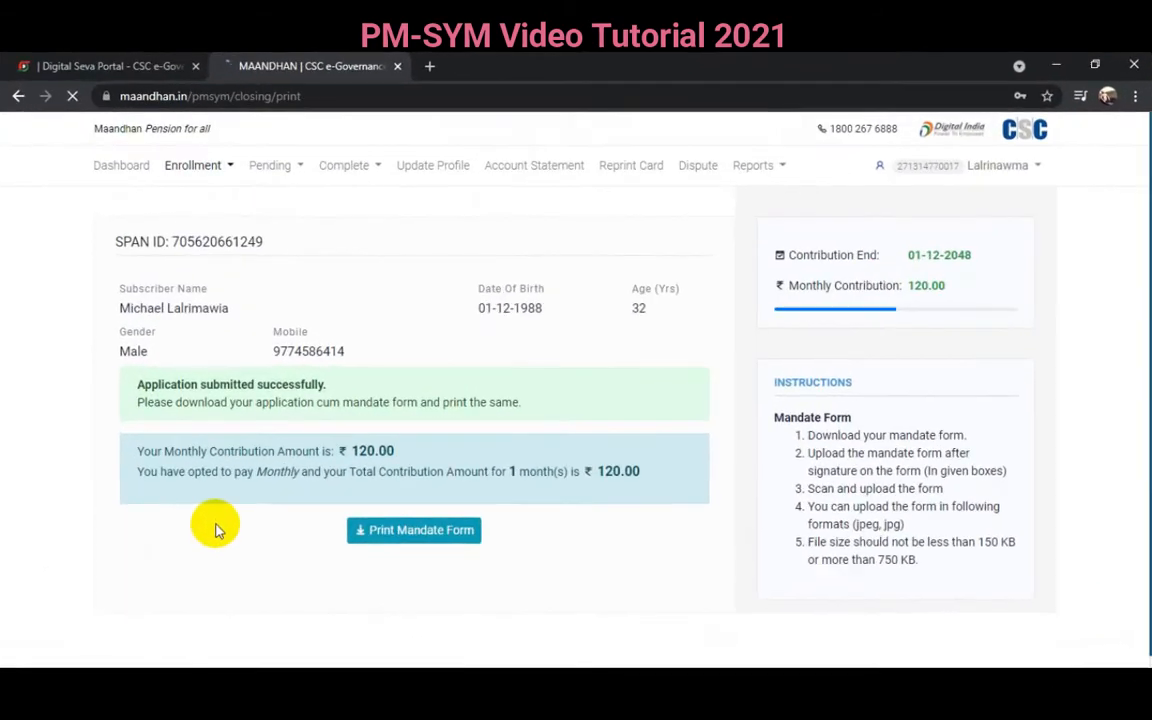
- Dismiss the save-password prompt and scroll through the mandate form instructions
left_click(965, 385)
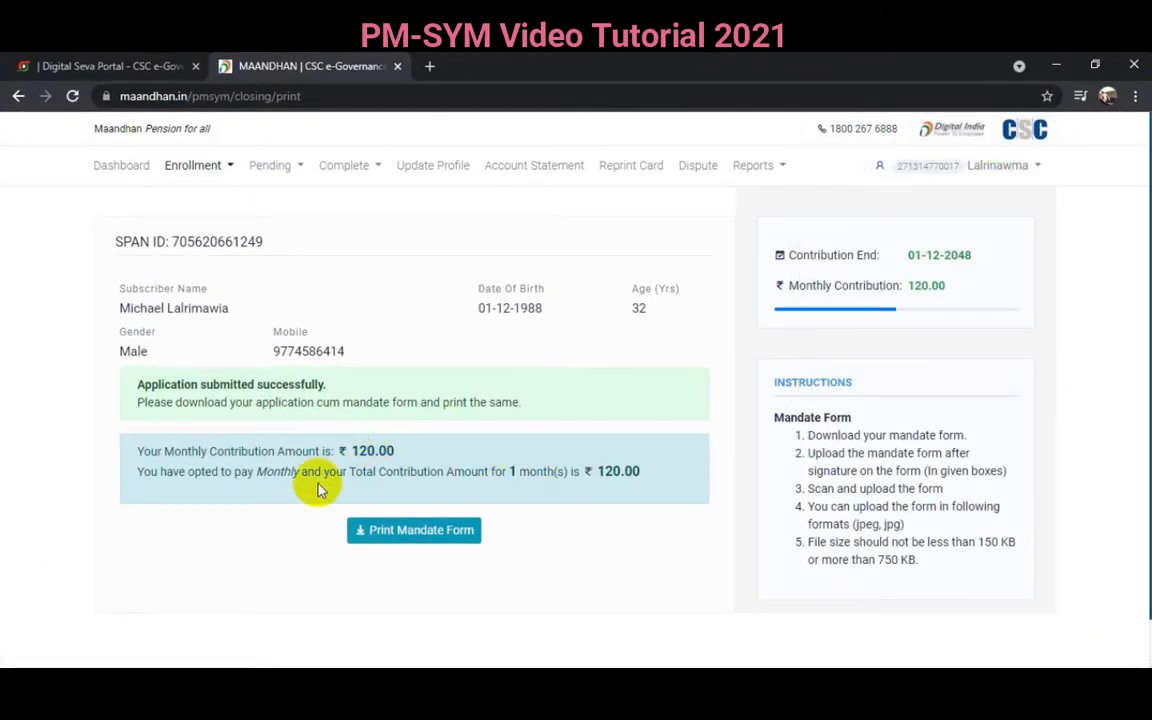
scroll(312, 488, "down", 1)
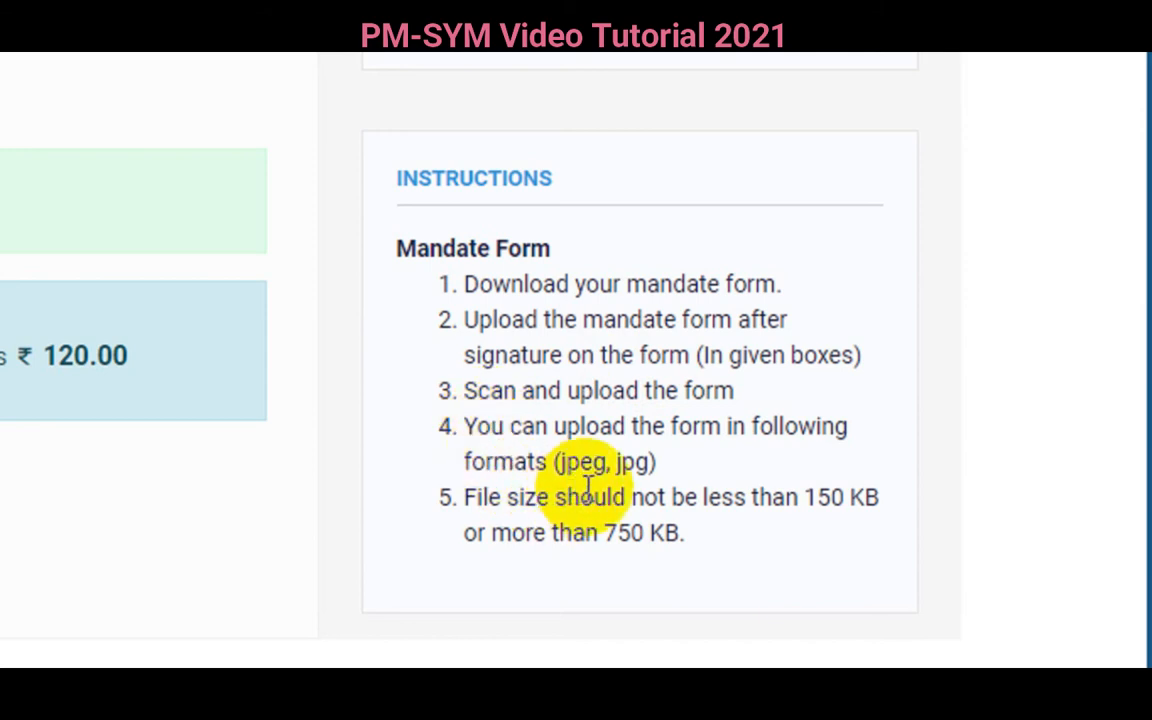
scroll(548, 463, "down", 1)
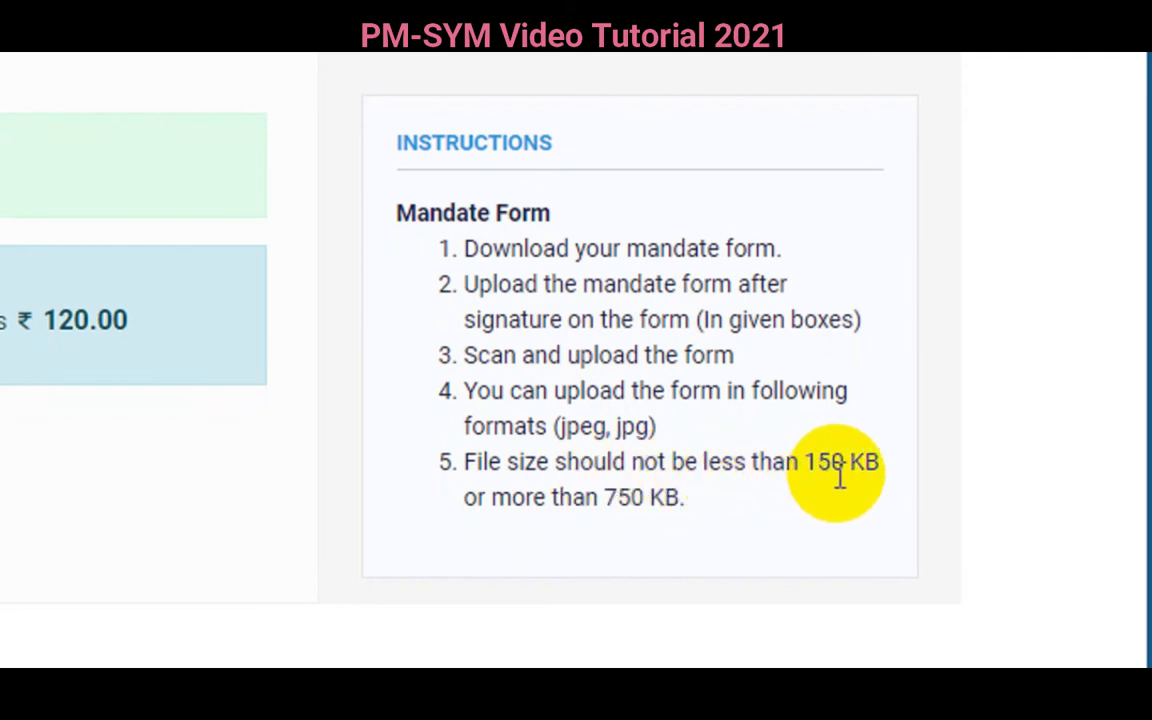
scroll(700, 510, "down", 1)
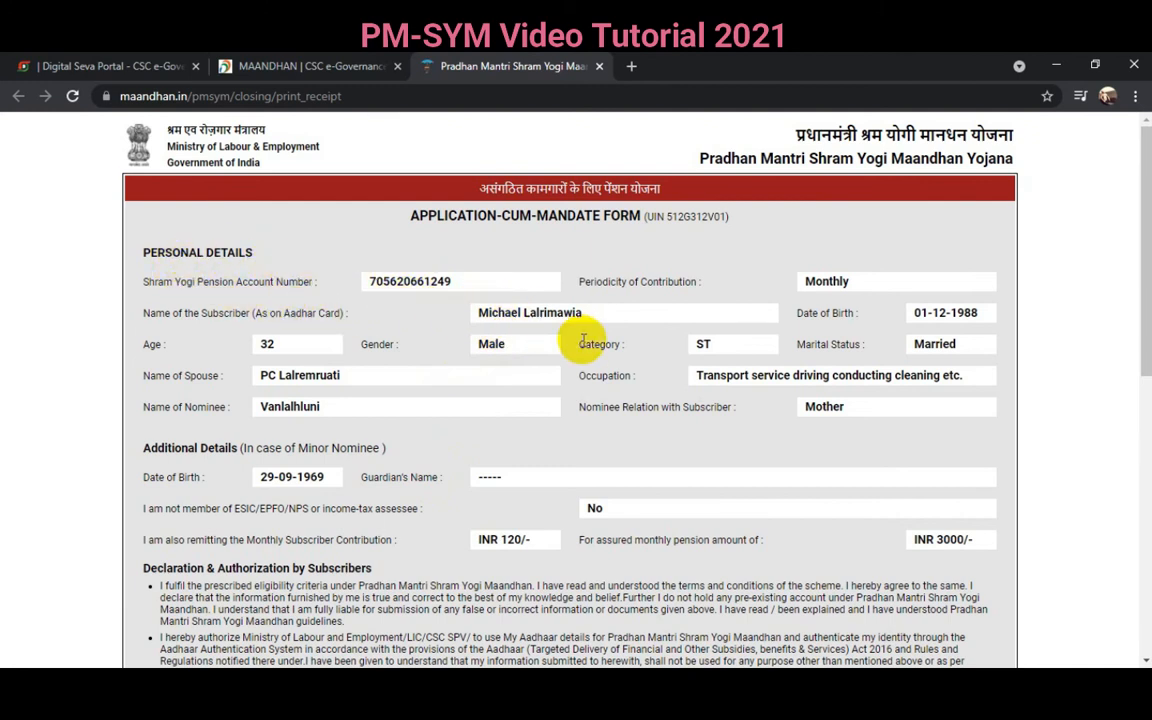
- Review the IDBI Bank debit mandate dated 24-10-2021 and send the form to print
scroll(550, 432, "down", 5)
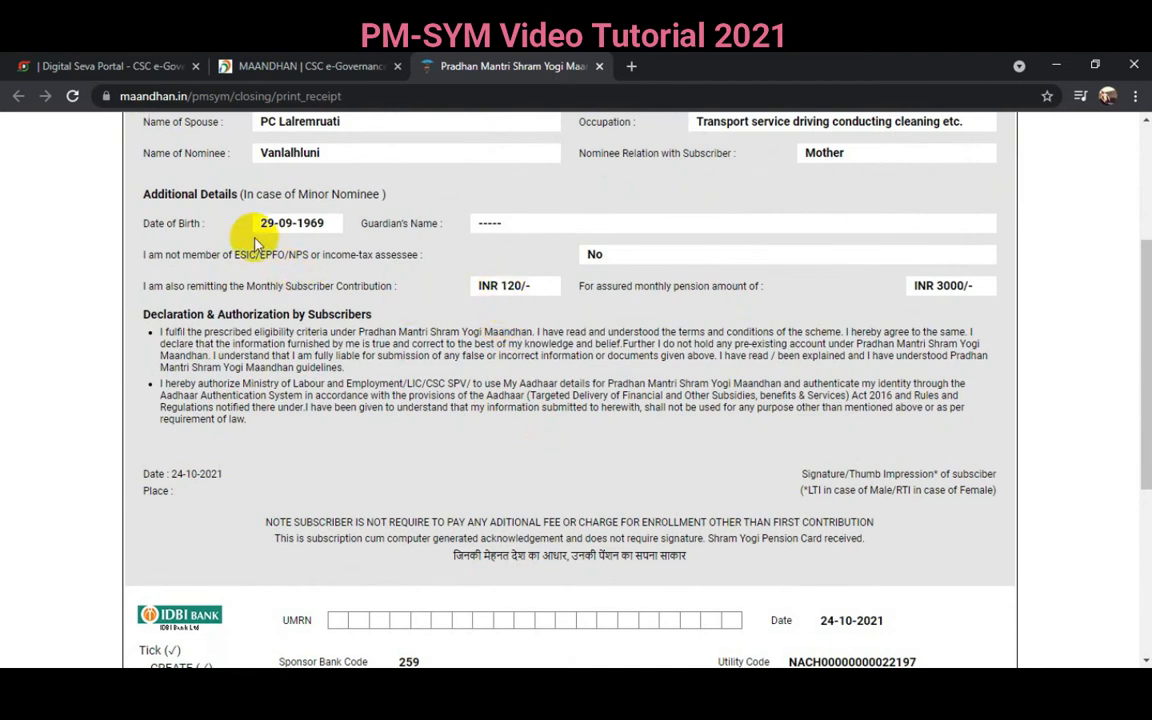
scroll(453, 427, "down", 1)
scroll(453, 427, "down", 7)
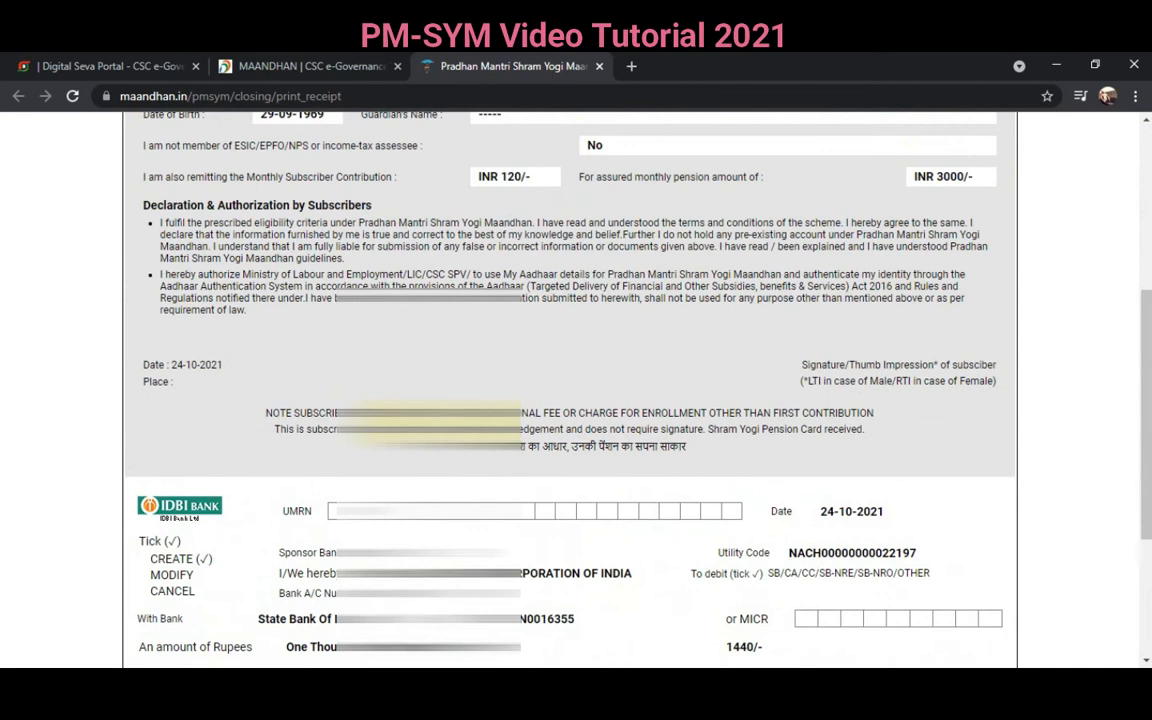
scroll(447, 423, "up", 1)
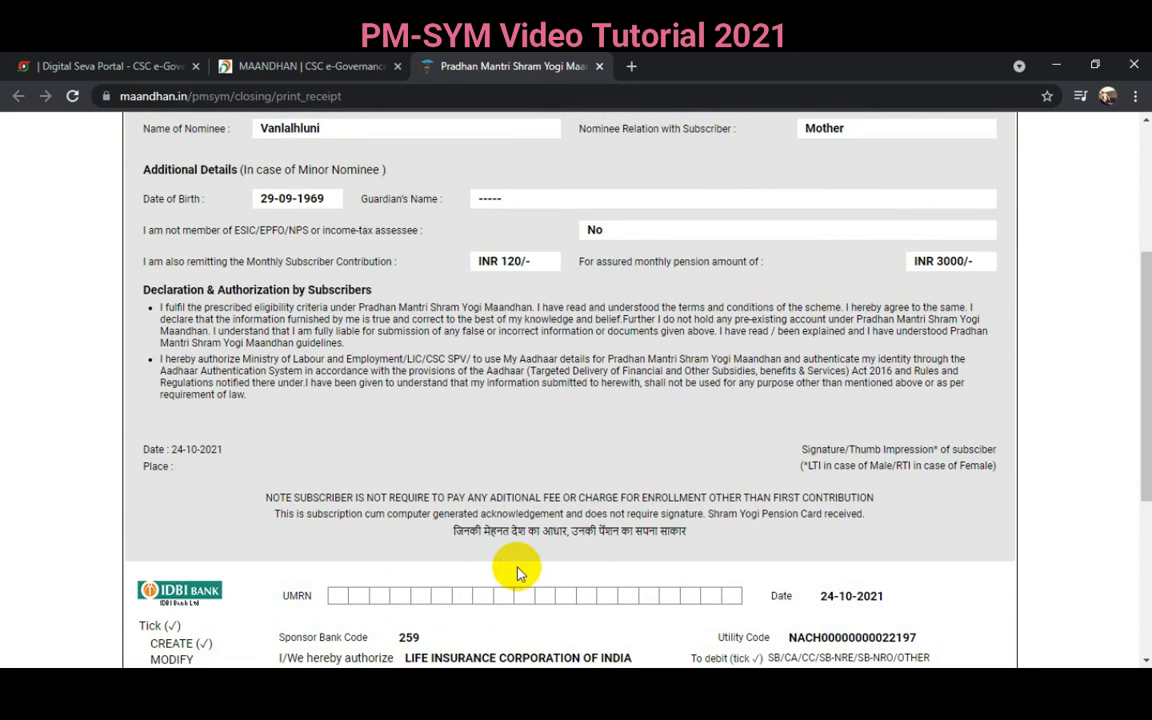
key("ctrl+p")
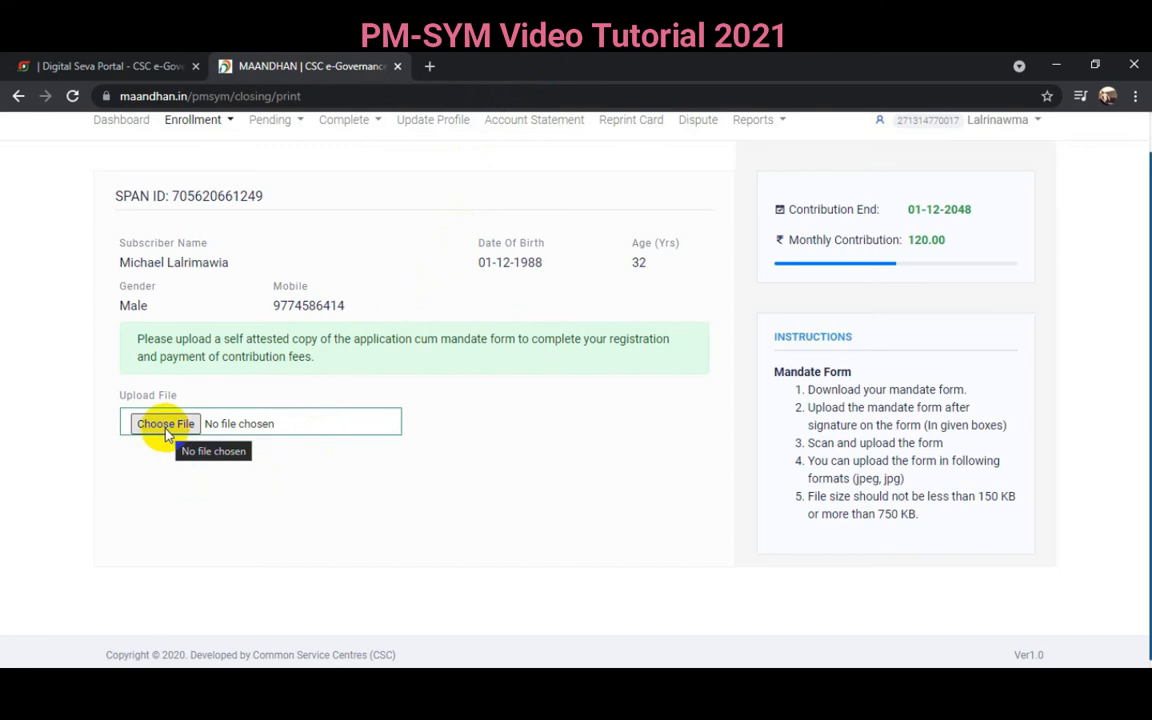
- Attach IMG_20211024_201301.jpg from the pm sym folder as the signed mandate form scan
left_click(164, 424)
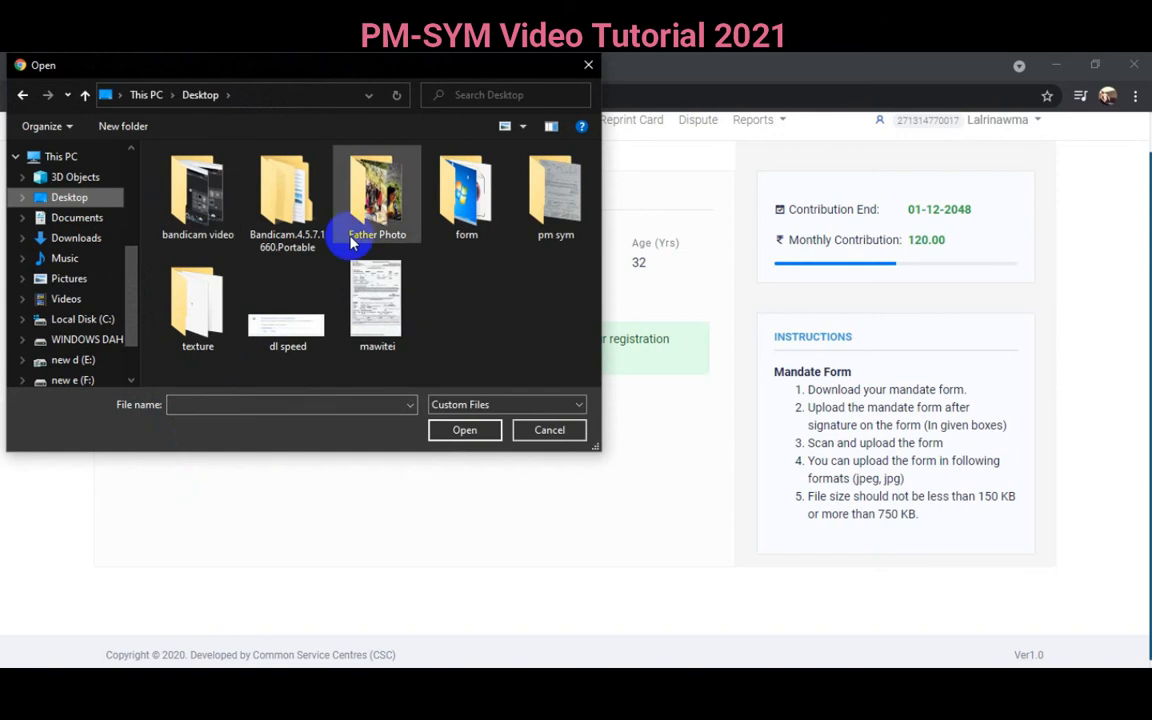
double_click(557, 205)
left_click(200, 185)
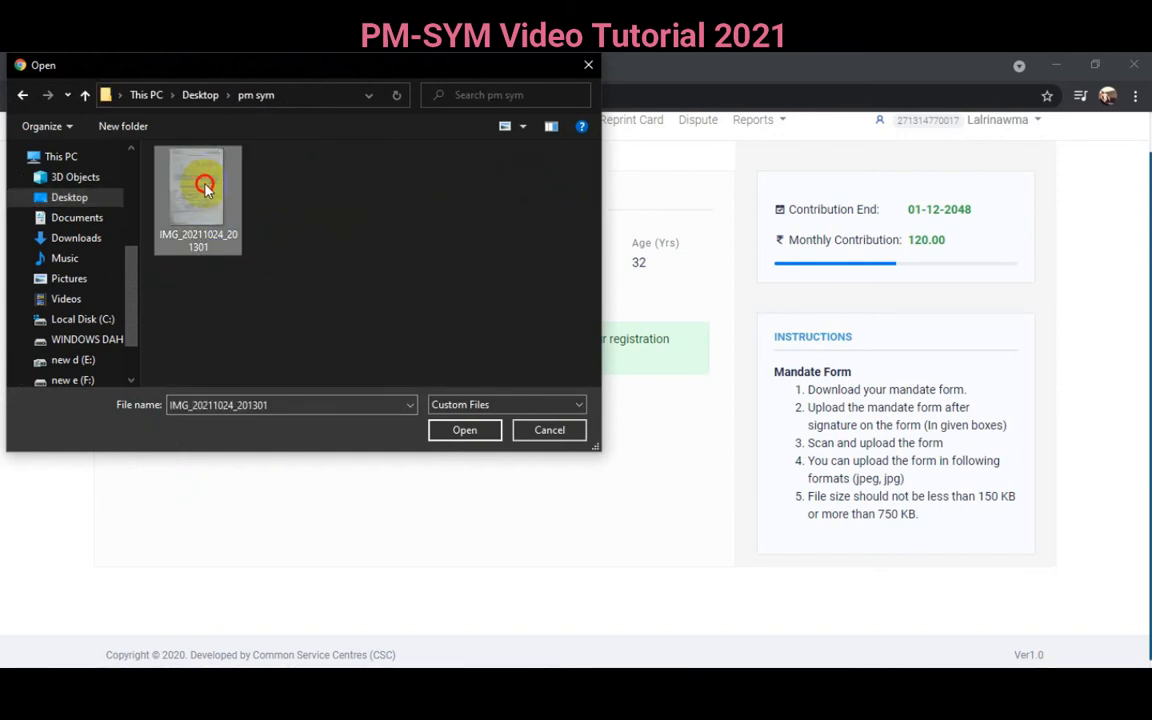
left_click(462, 431)
- Upload the attached scan copy to reach the ₹120.00 contribution payment page
scroll(396, 454, "down", 10)
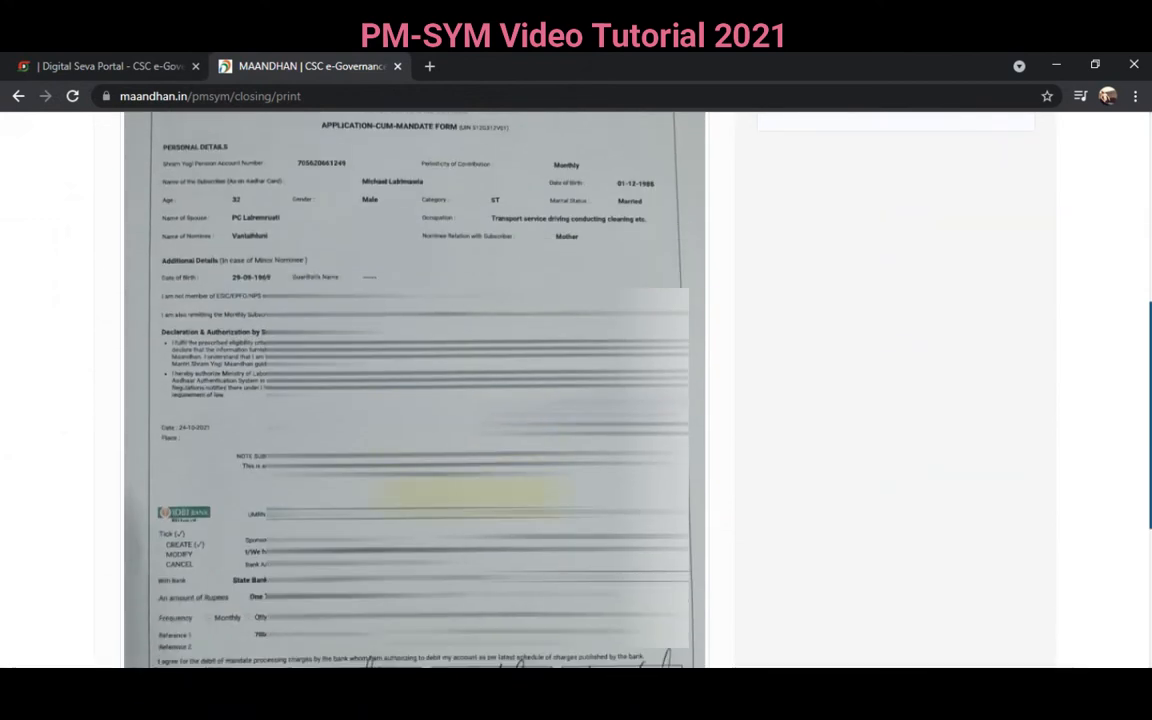
scroll(462, 492, "down", 1)
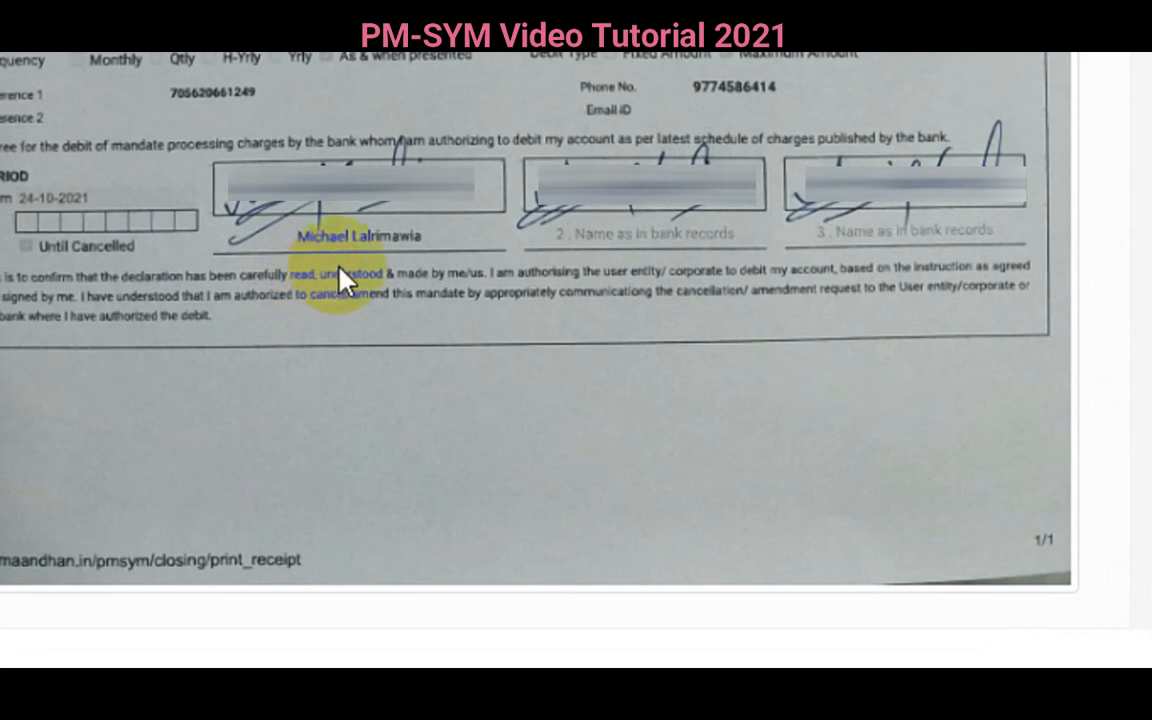
scroll(419, 253, "up", 6)
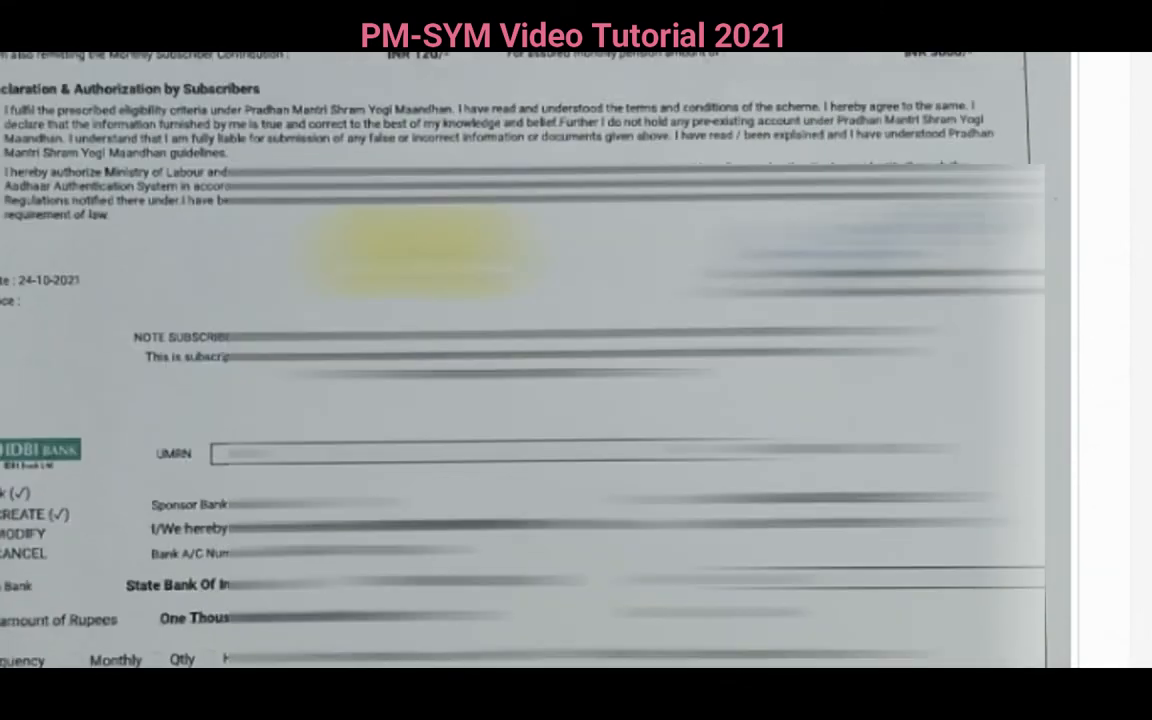
scroll(419, 253, "up", 5)
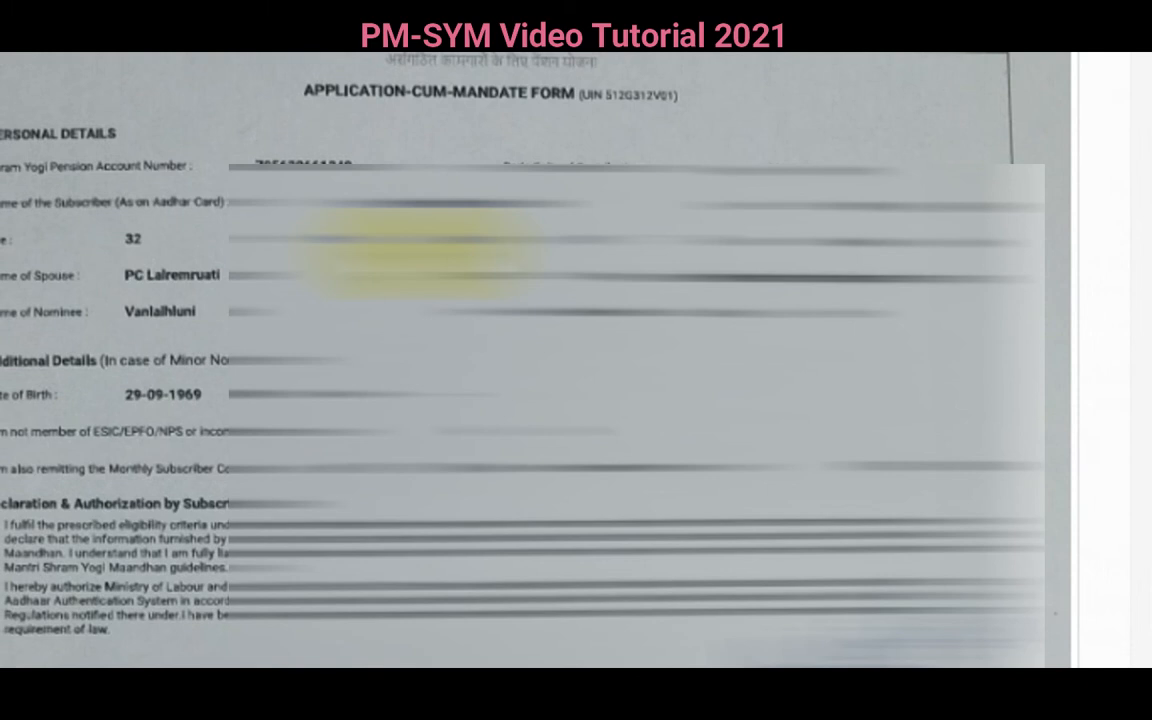
scroll(420, 250, "up", 5)
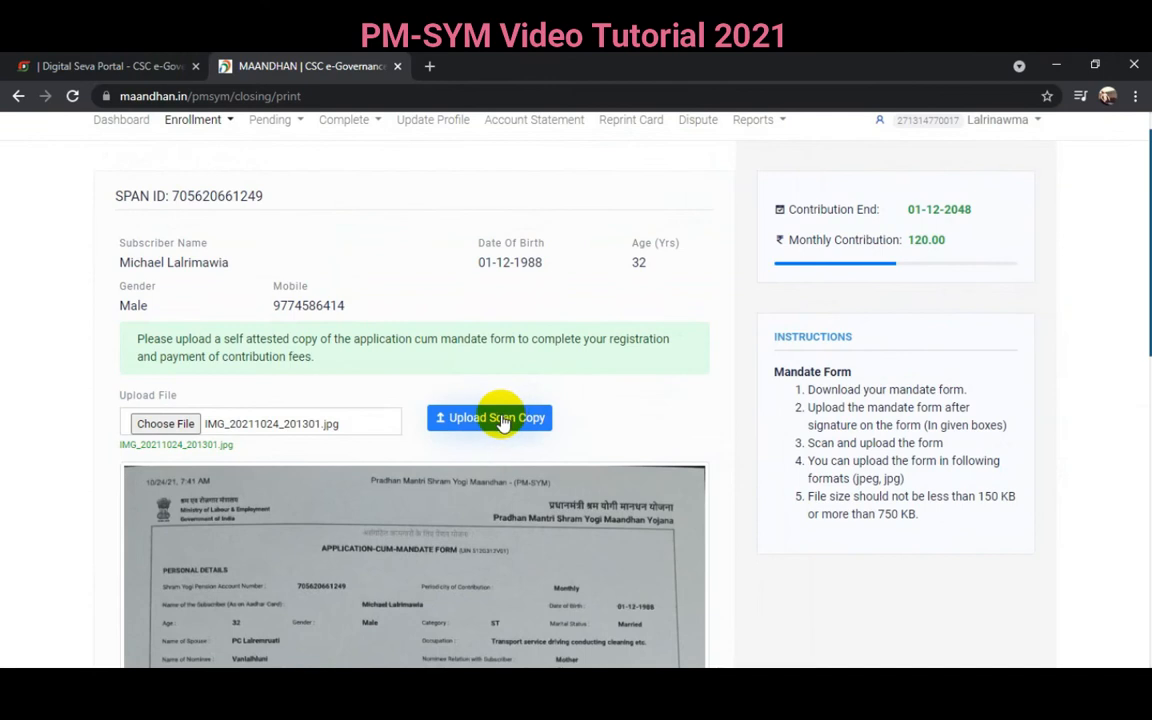
left_click(500, 420)
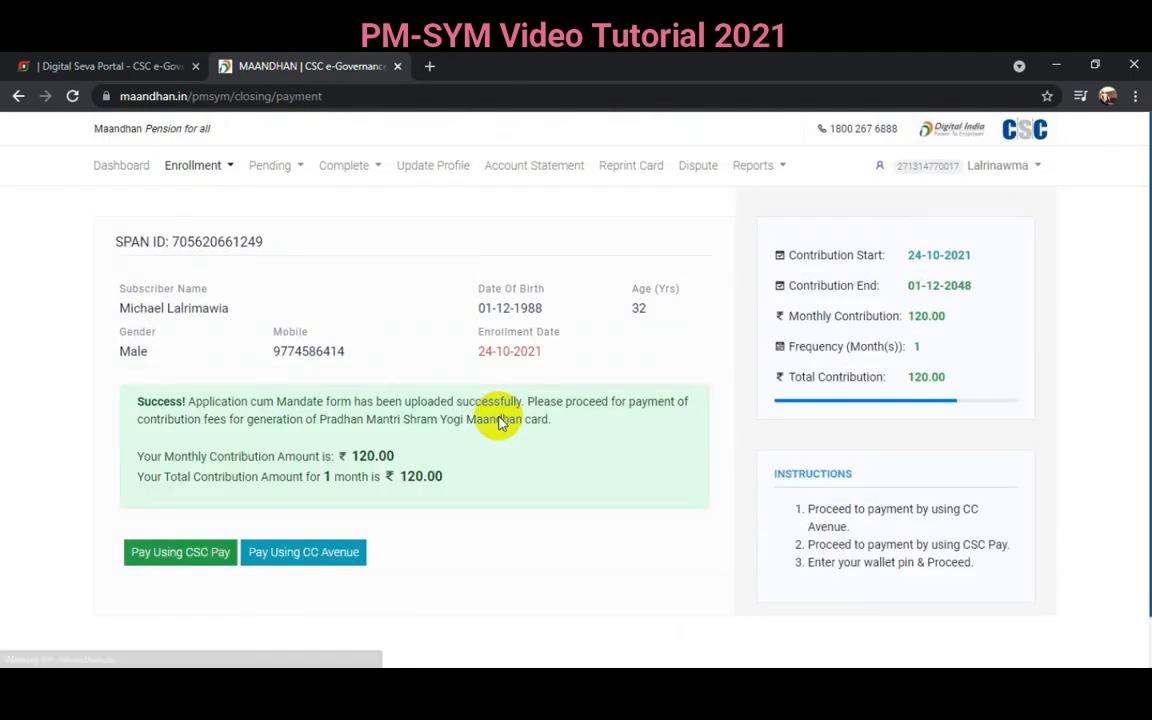
- Pay the ₹120.00 contribution via CSC Pay, confirming with the wallet PIN
scroll(472, 457, "down", 1)
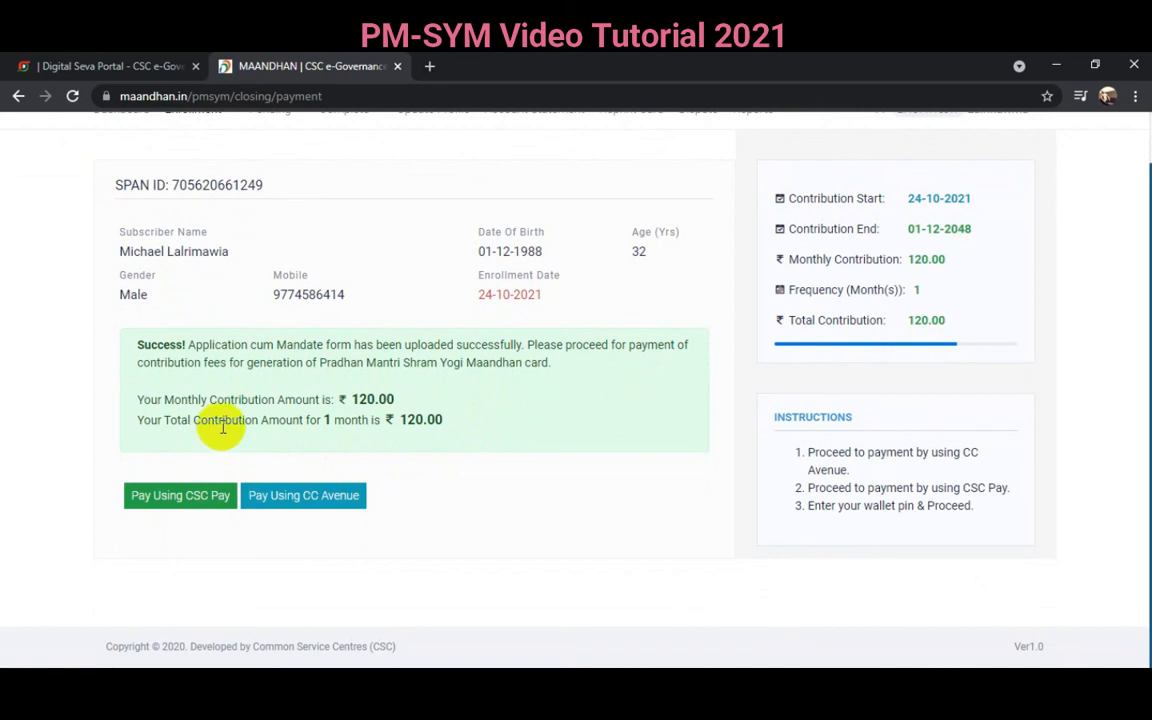
left_click(198, 506)
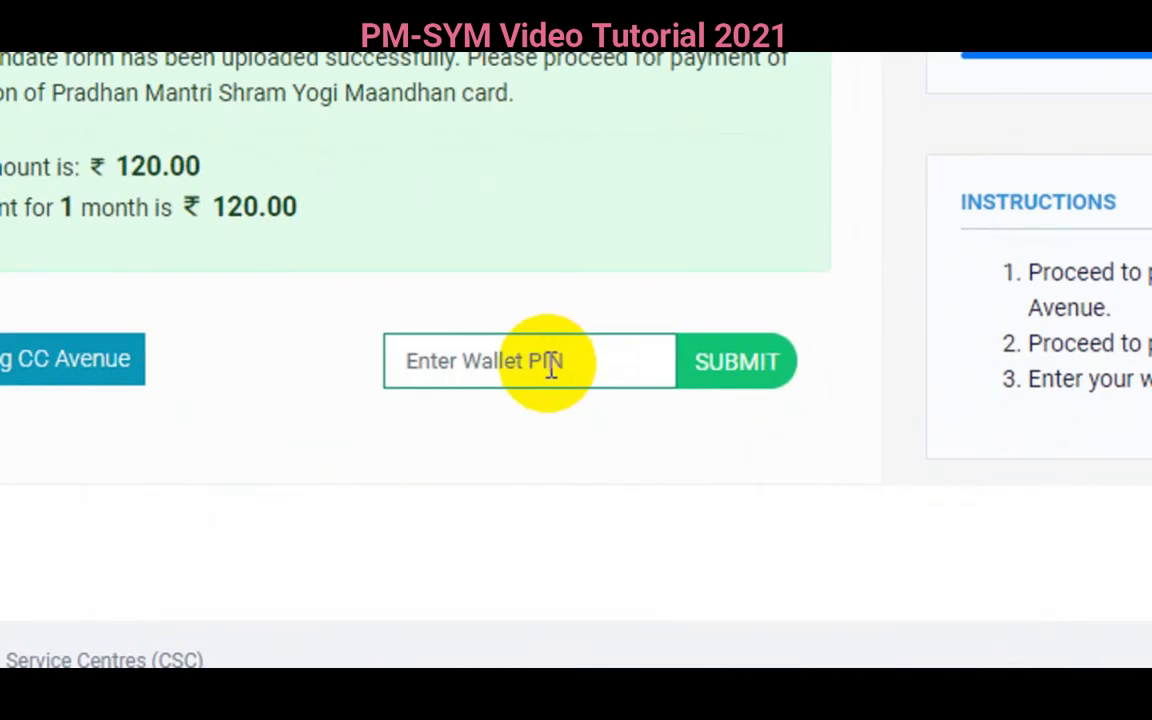
left_click(548, 366)
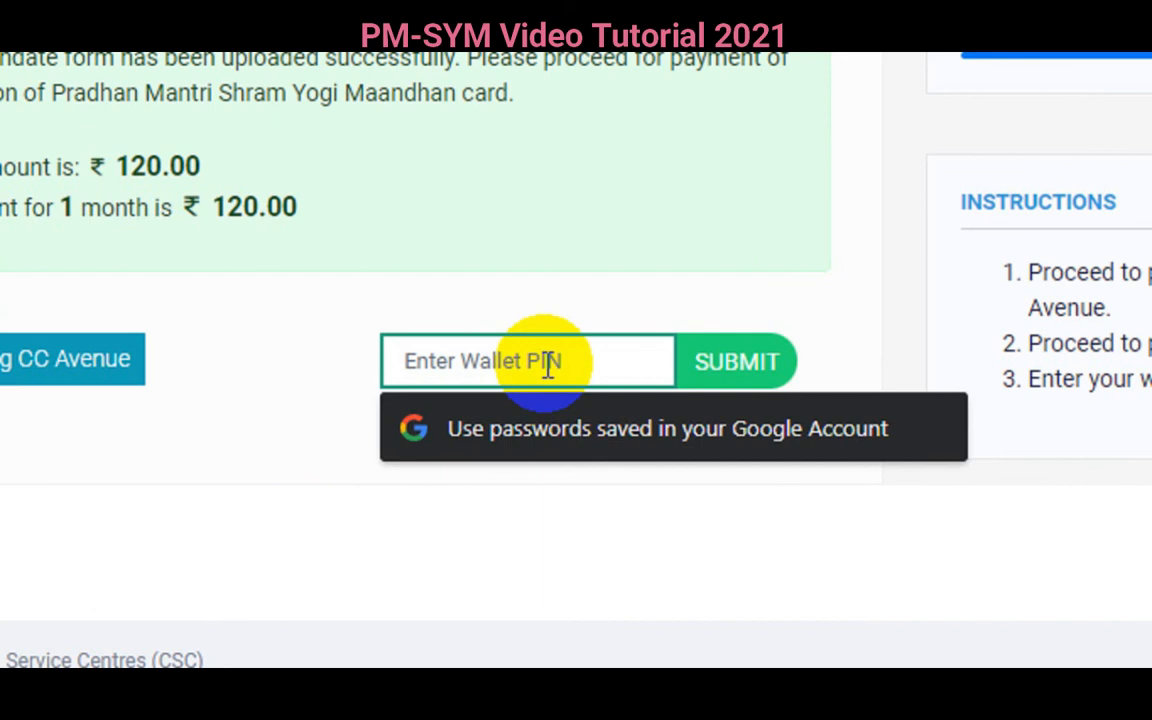
type("****")
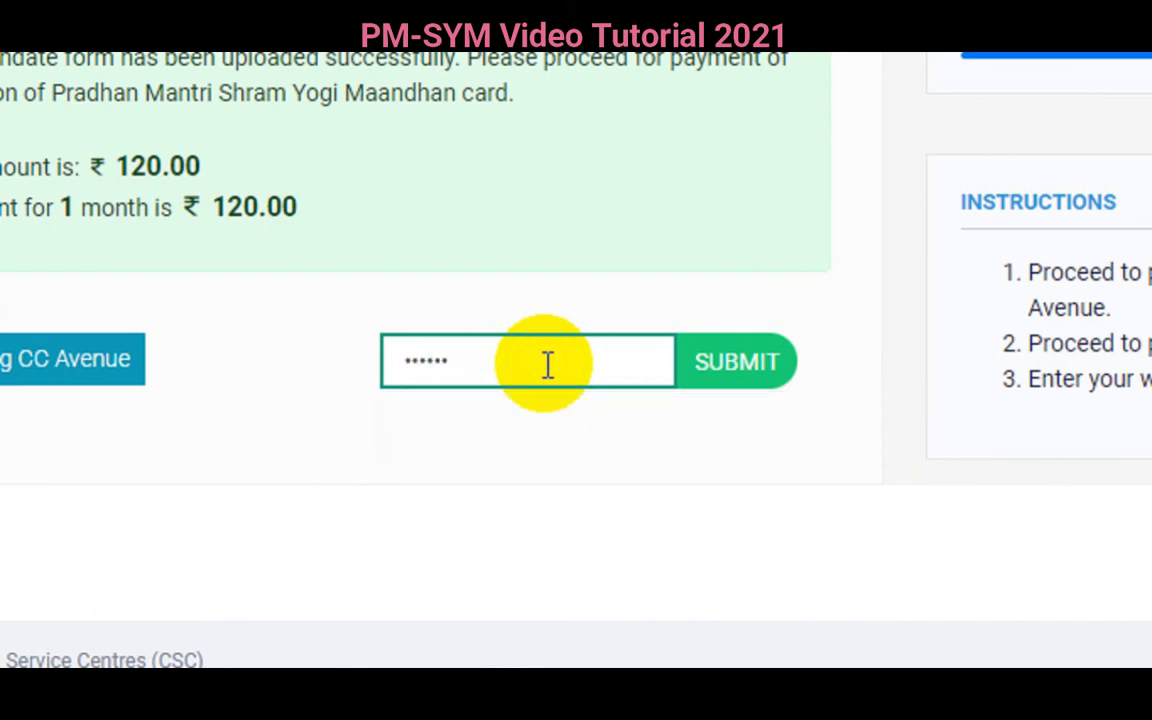
left_click(750, 368)
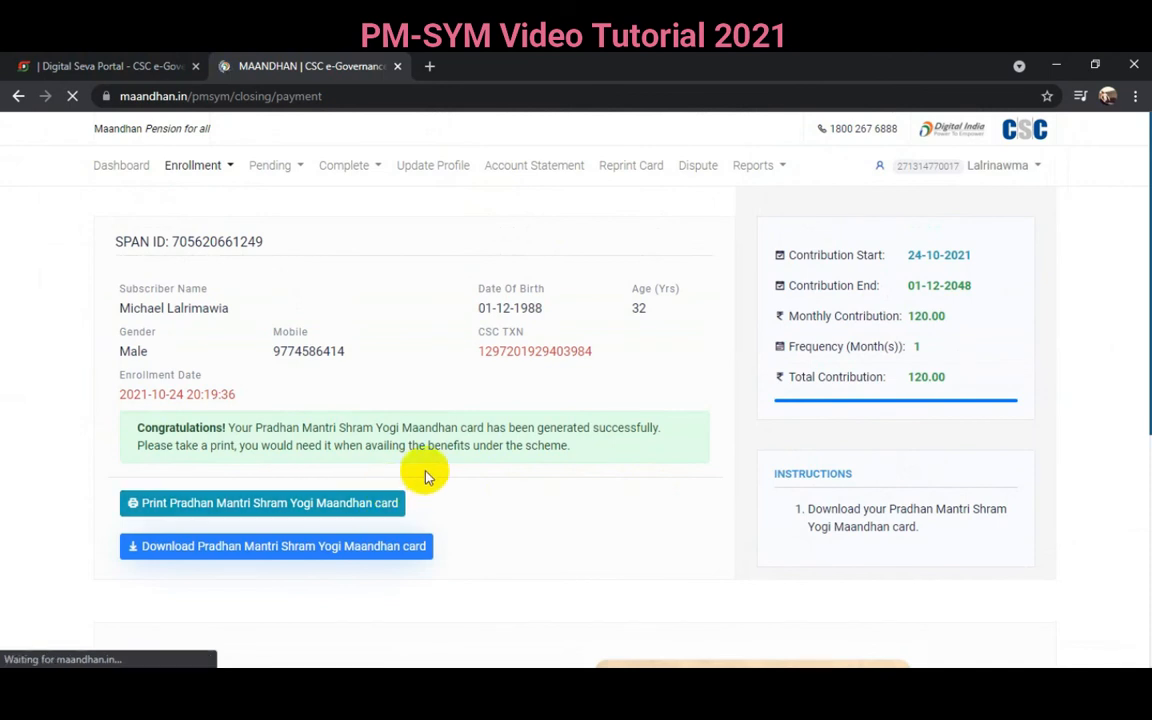
scroll(410, 450, "down", 3)
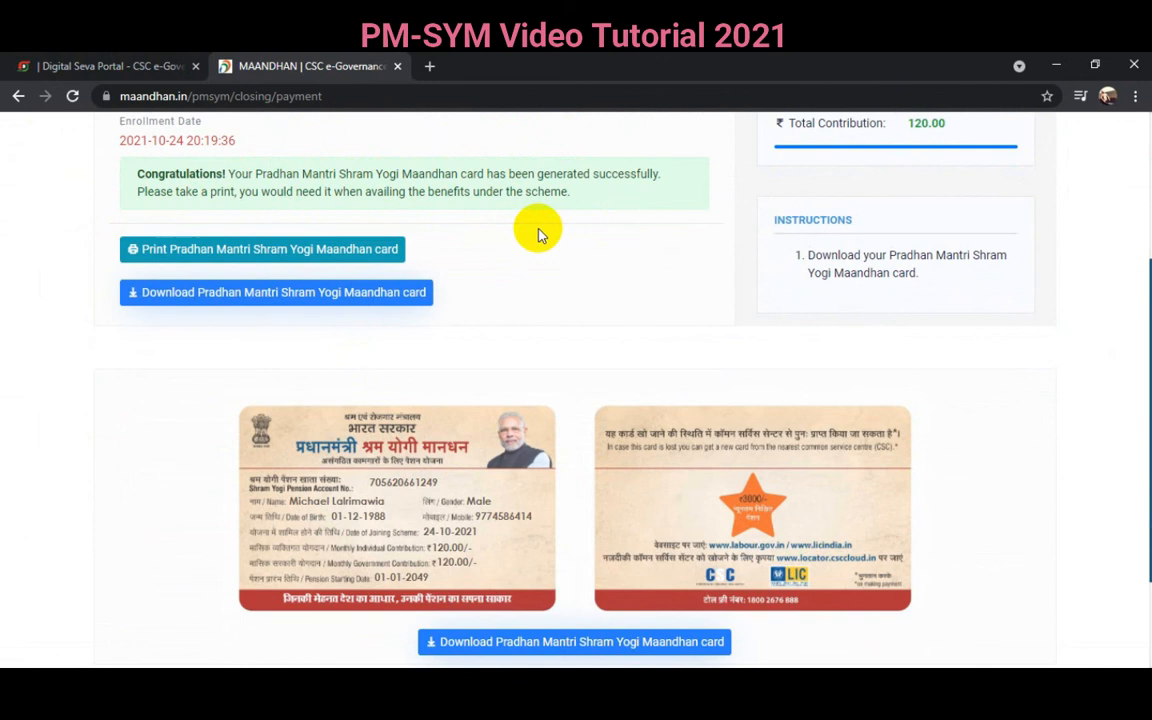
scroll(538, 233, "up", 1)
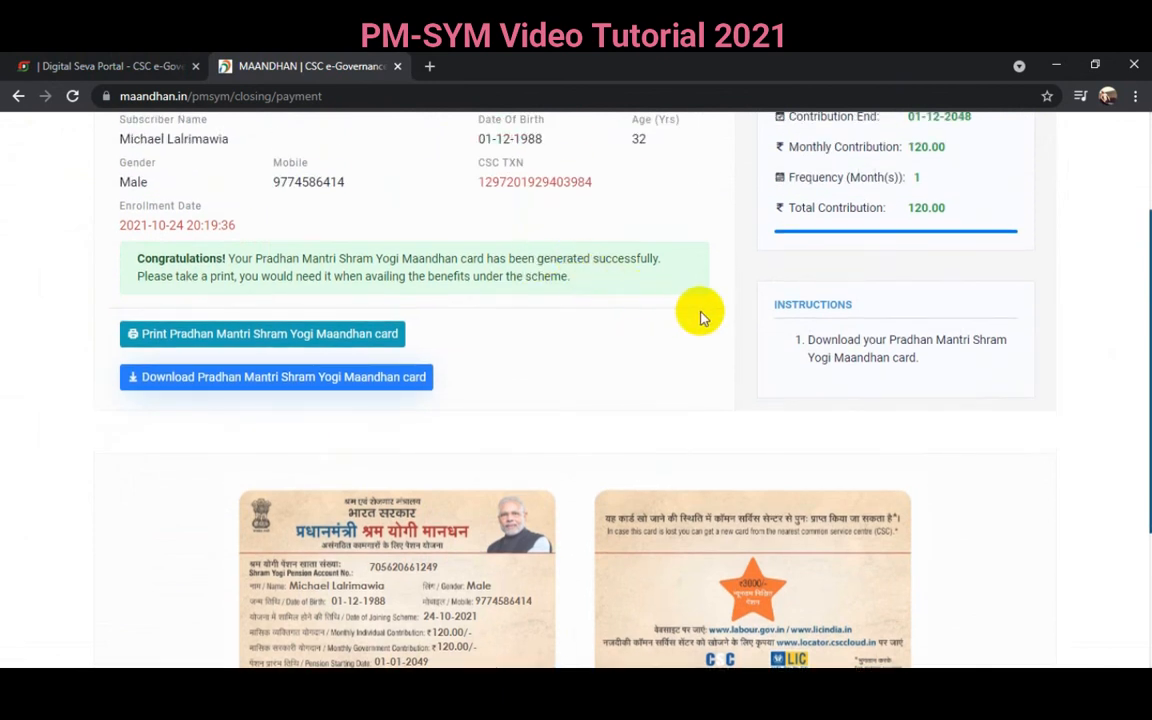
scroll(848, 265, "up", 2)
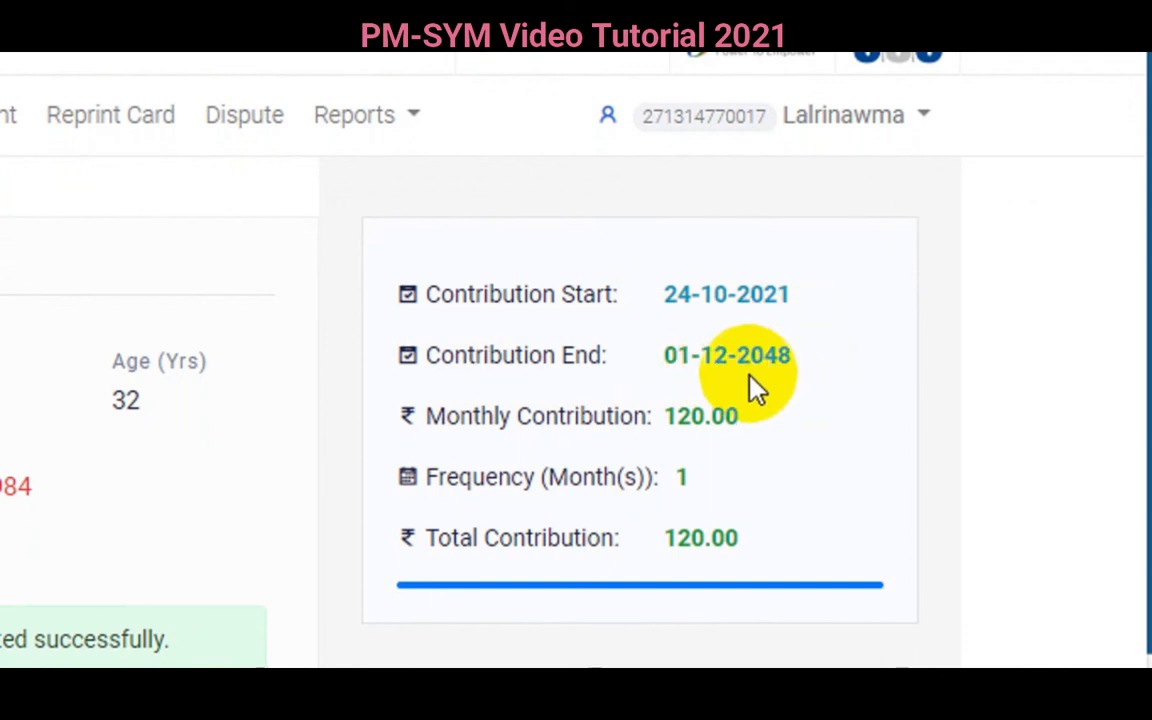
scroll(681, 530, "down", 1)
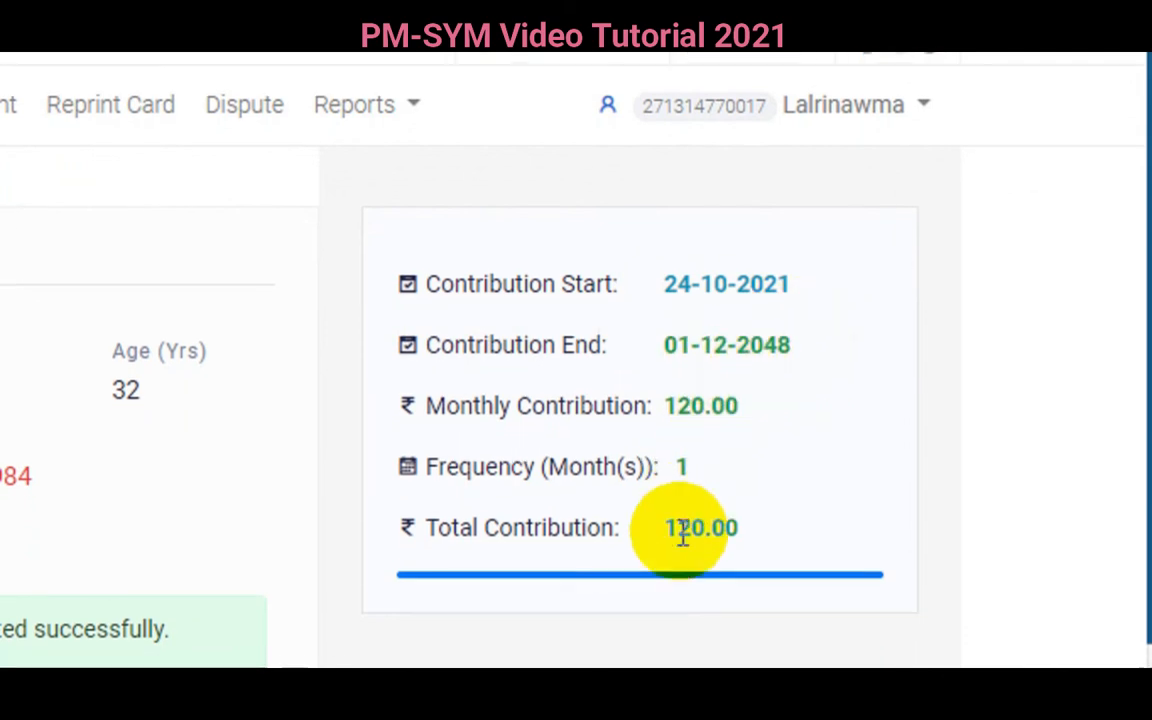
scroll(617, 604, "down", 4)
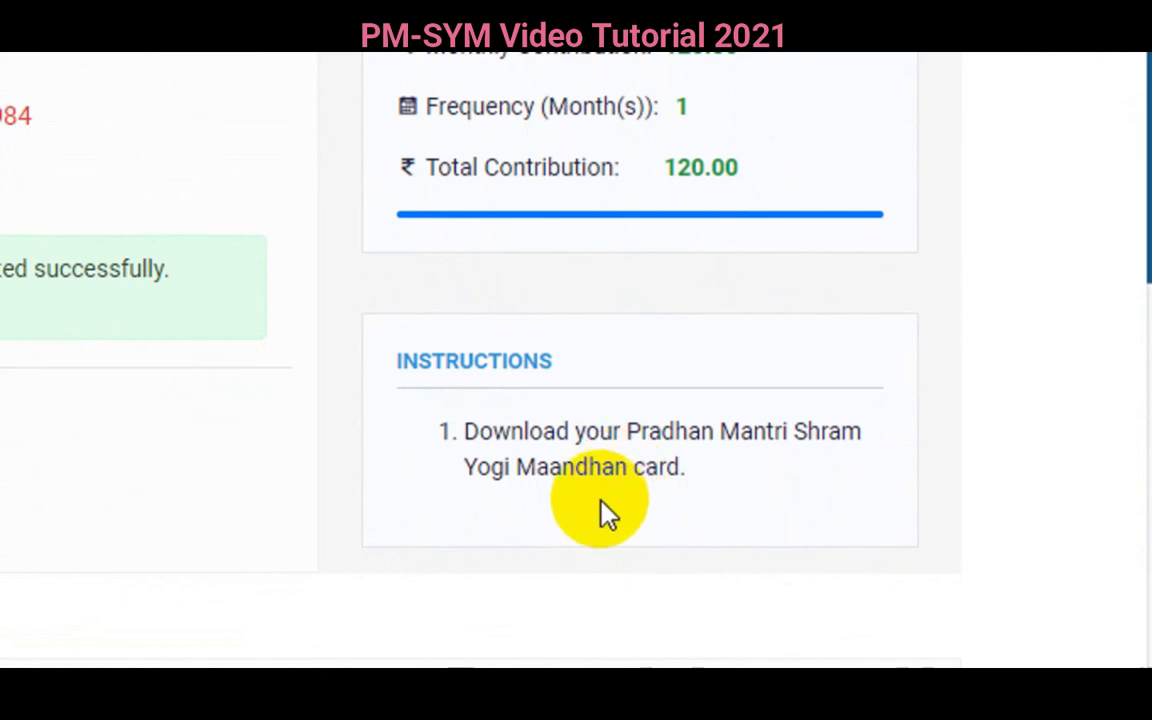
scroll(597, 561, "down", 5)
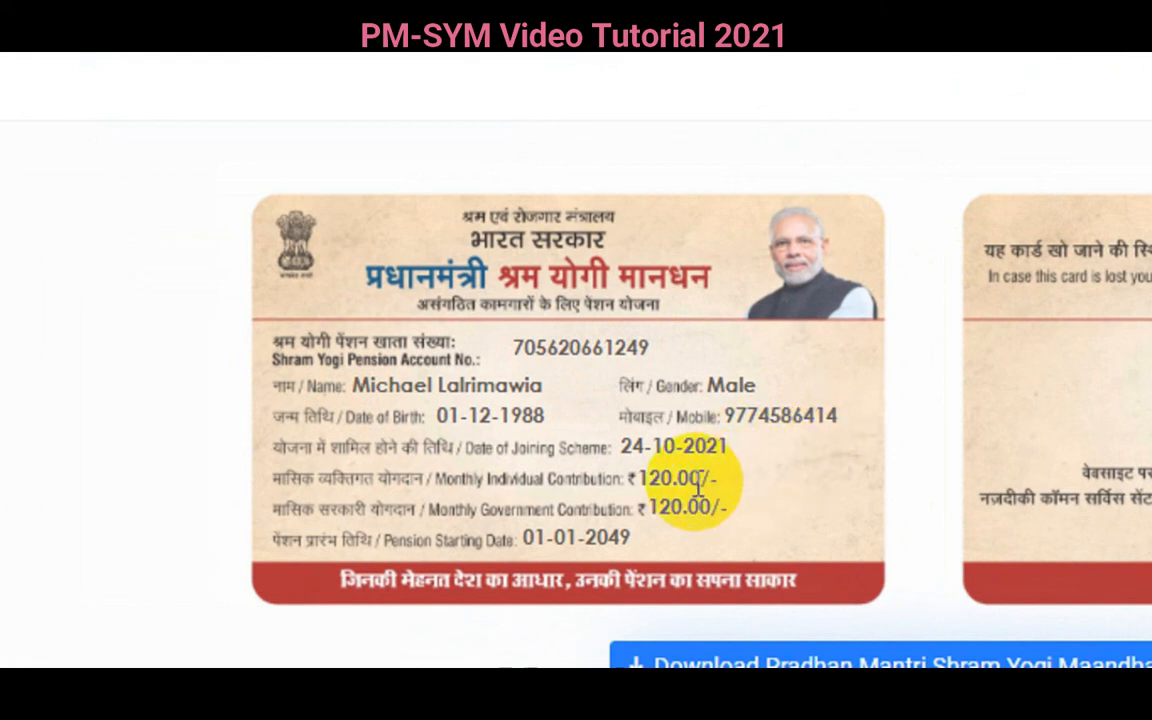
scroll(681, 532, "down", 1)
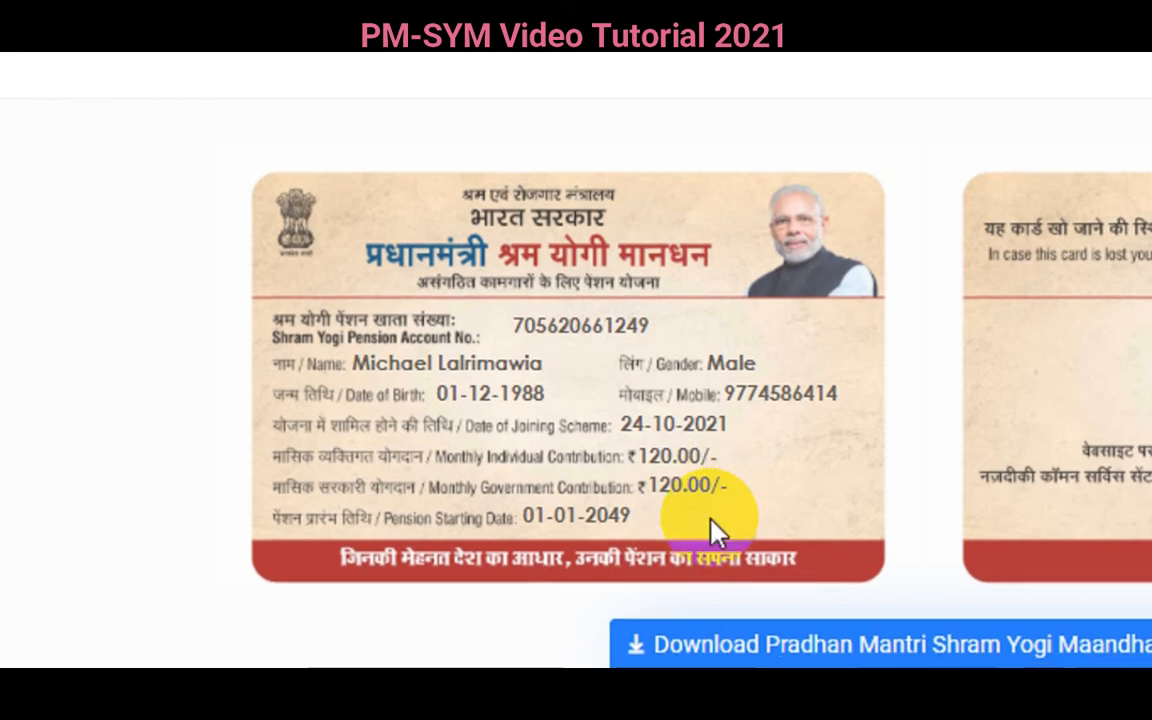
scroll(720, 532, "down", 1)
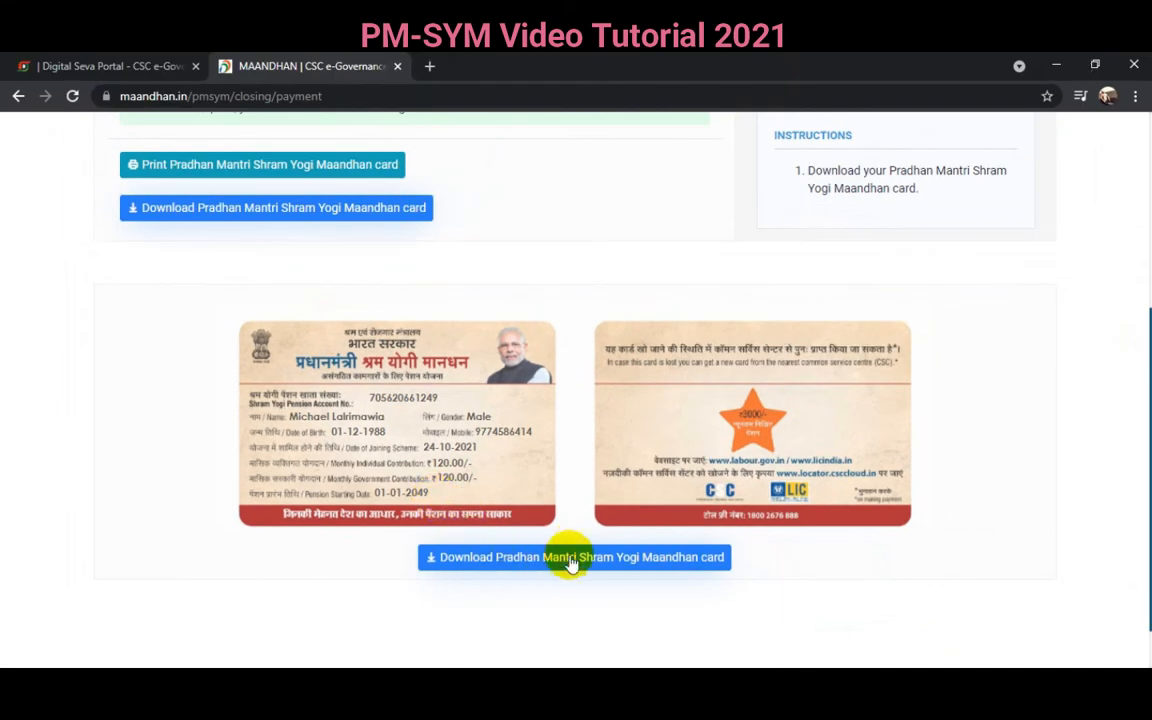
scroll(575, 555, "down", 1)
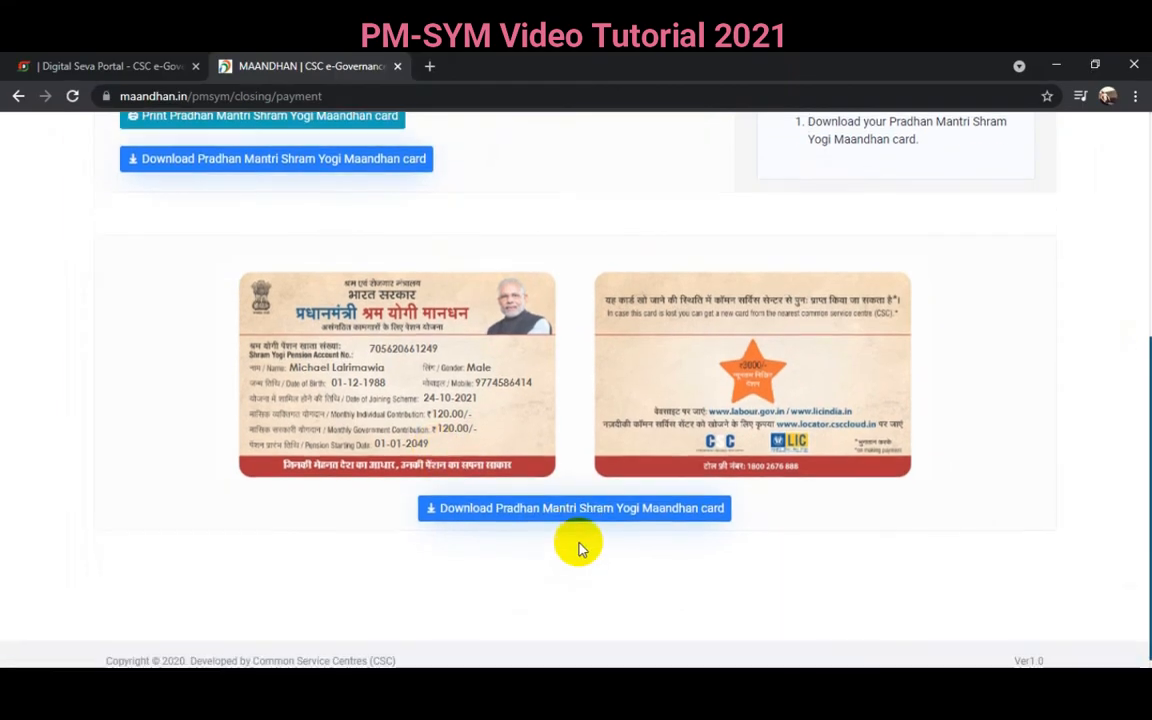